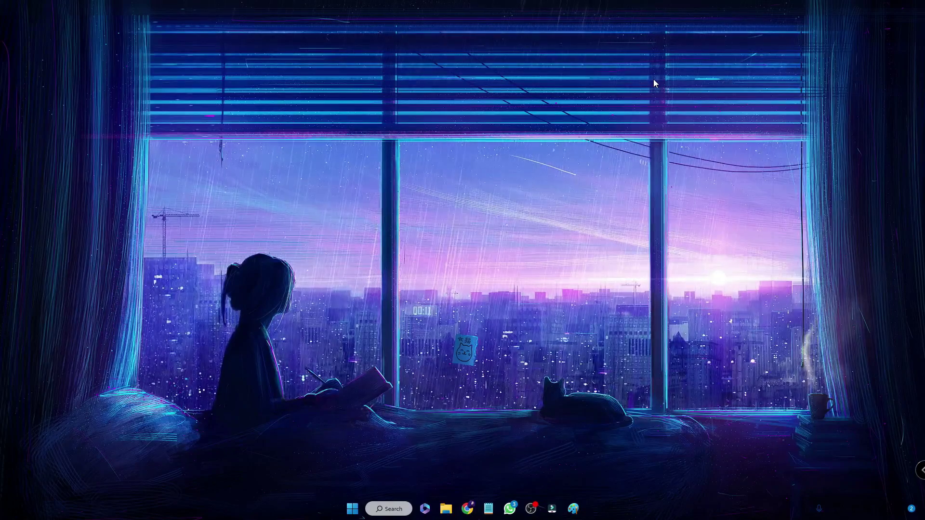
Step: Search 'system' to open System Information, review it, then close it
{"action": "left_click", "coordinate": [403, 511]}
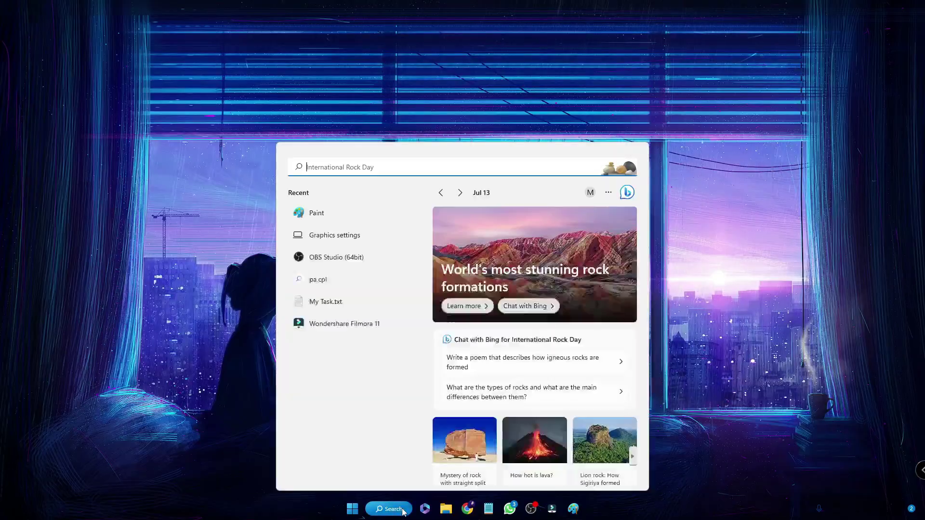
{"action": "type", "text": "system"}
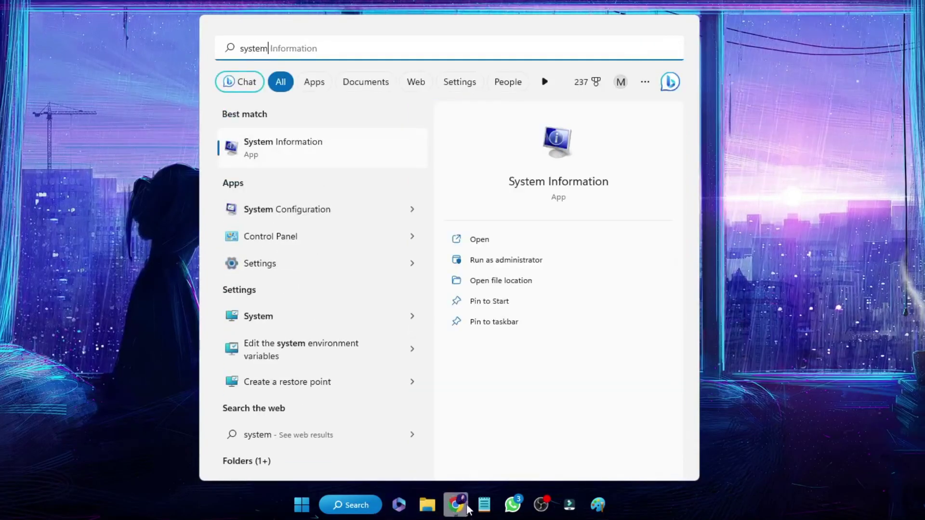
{"action": "left_click", "coordinate": [329, 154]}
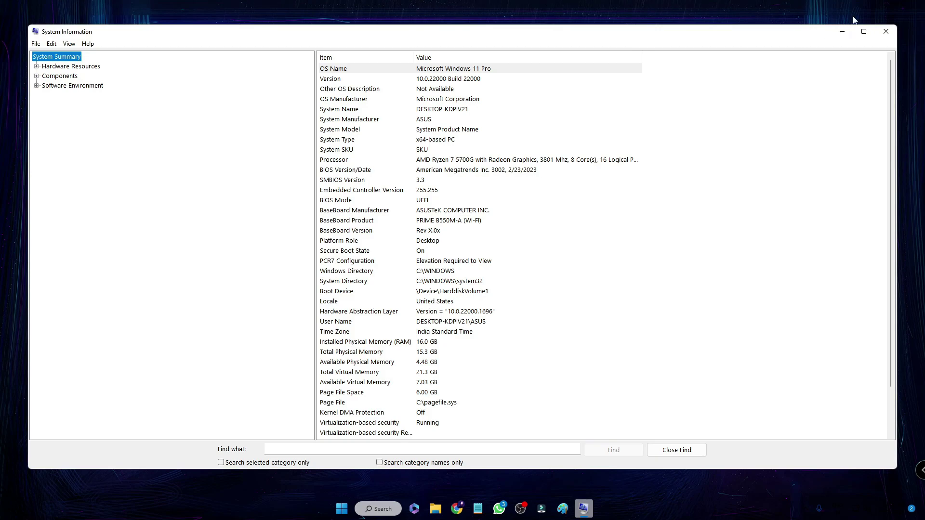
{"action": "left_click", "coordinate": [892, 37]}
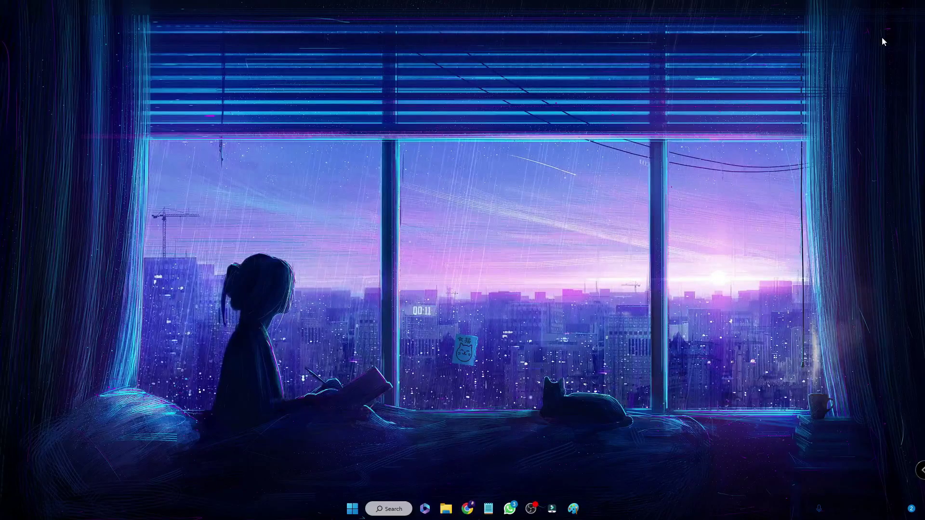
Step: Launch Task Manager from the Start quick-link menu, reposition it, then close it
{"action": "right_click", "coordinate": [356, 505]}
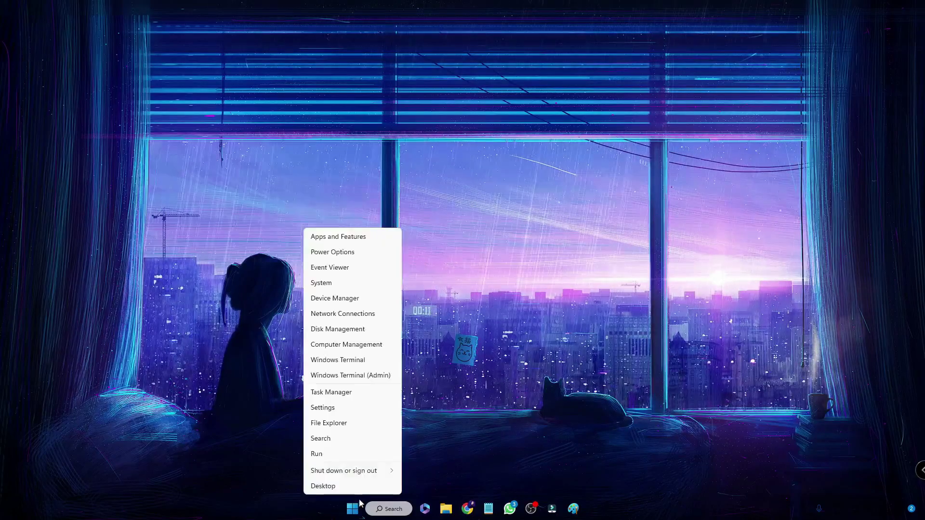
{"action": "left_click", "coordinate": [437, 311]}
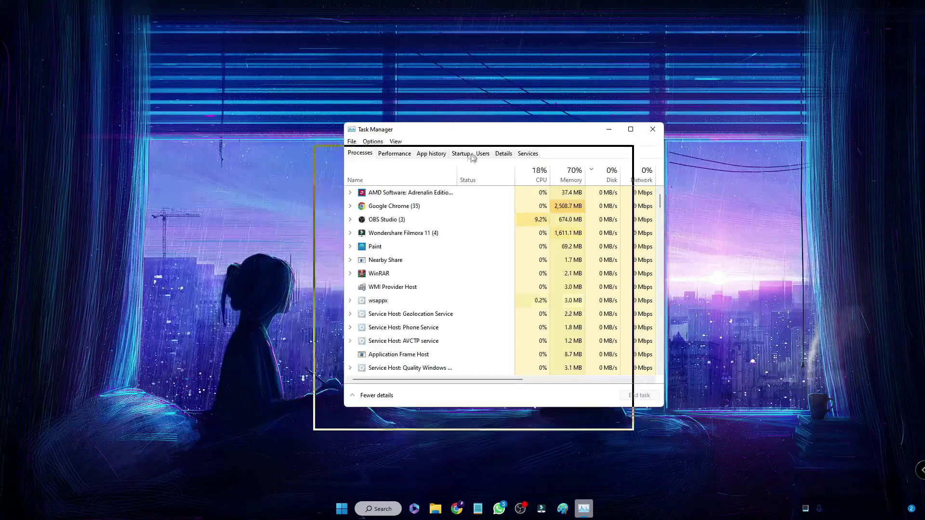
{"action": "left_click_drag", "start_coordinate": [503, 124], "coordinate": [455, 110]}
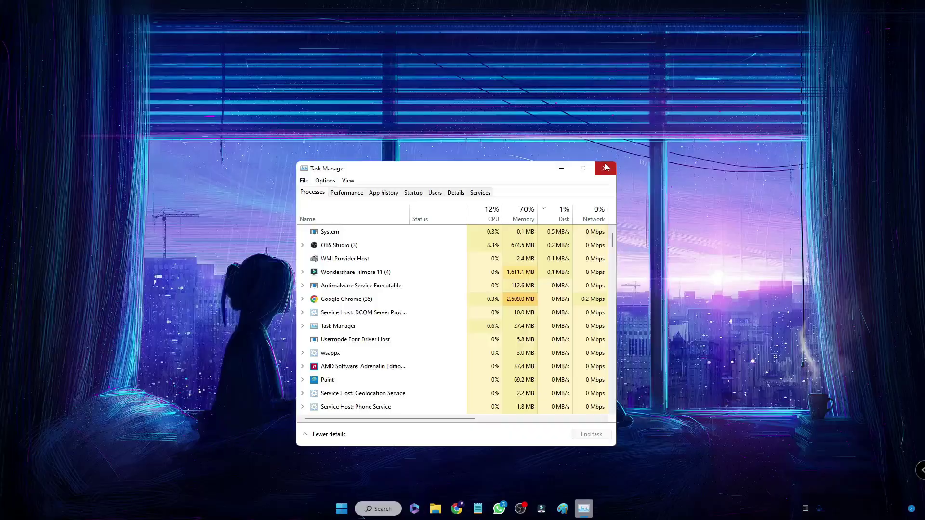
{"action": "left_click", "coordinate": [606, 168]}
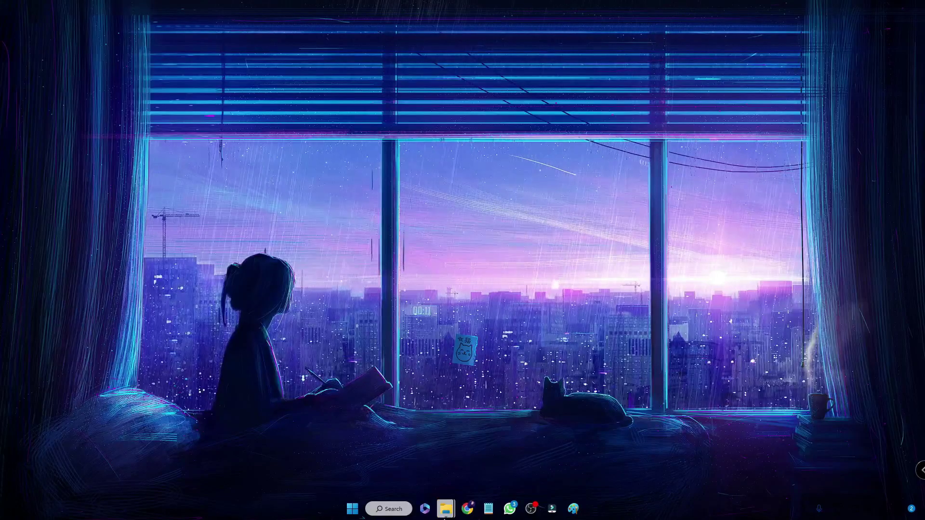
Step: In Device Manager, start Update driver for AMD Radeon(TM) Graphics under Display adapters, then close it
{"action": "right_click", "coordinate": [353, 509]}
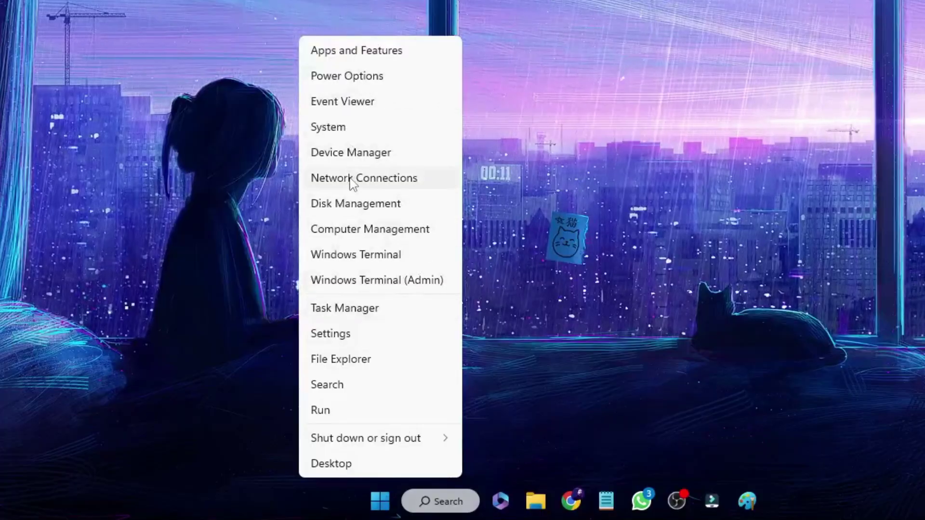
{"action": "left_click", "coordinate": [374, 153]}
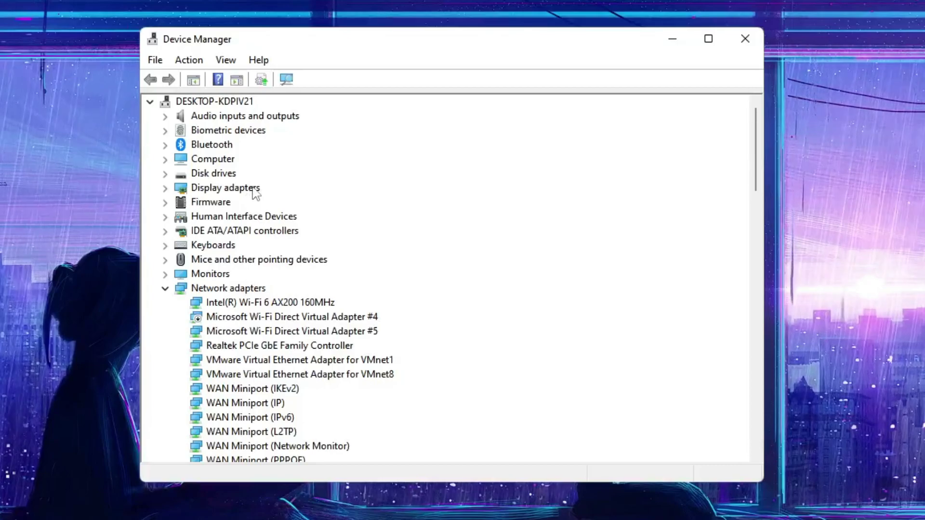
{"action": "double_click", "coordinate": [253, 191]}
{"action": "left_click", "coordinate": [237, 203]}
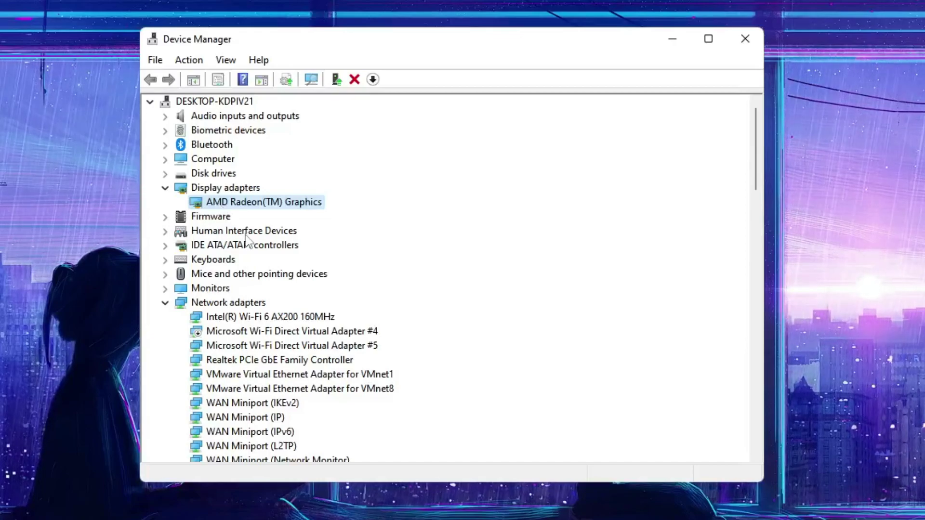
{"action": "right_click", "coordinate": [264, 208]}
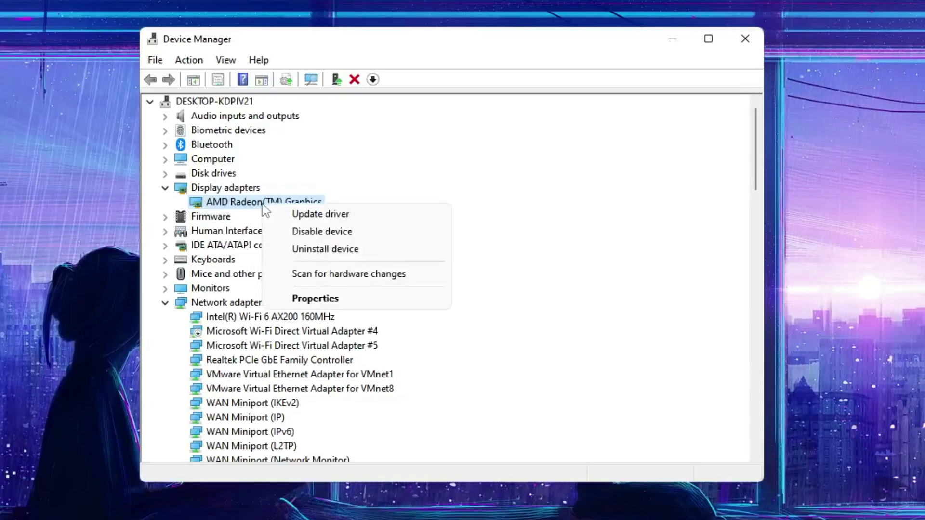
{"action": "left_click", "coordinate": [322, 218]}
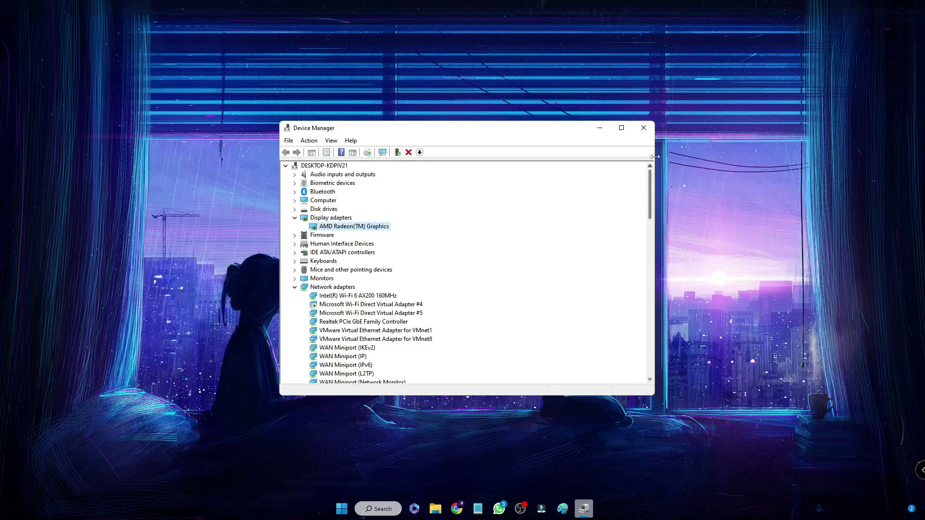
{"action": "left_click", "coordinate": [745, 39]}
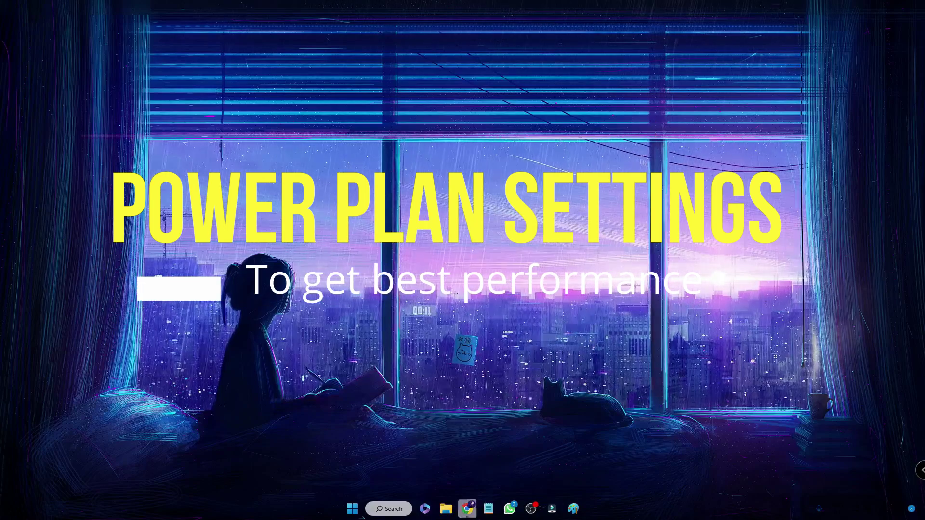
Step: Run powercfg.cpl to reach Power Options and toggle the additional plans list back open
{"action": "left_click", "coordinate": [394, 511]}
{"action": "type", "text": "po"}
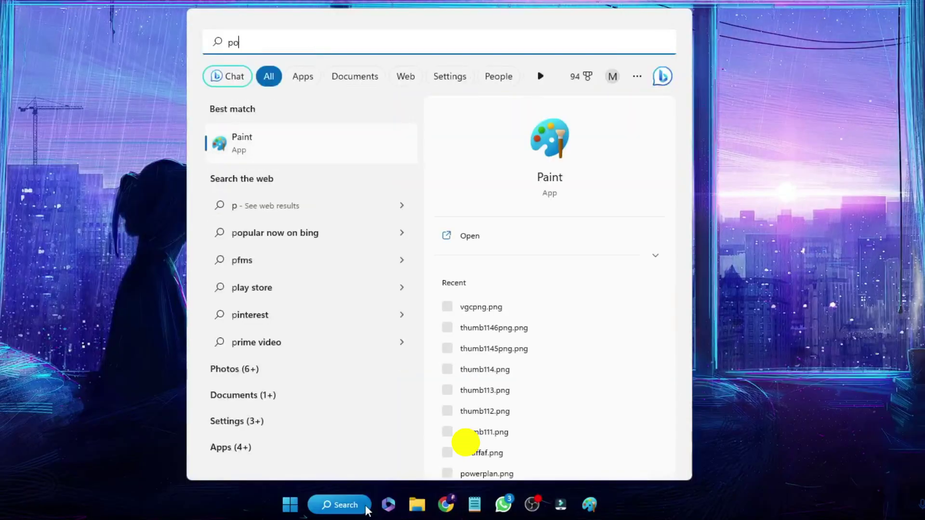
{"action": "type", "text": "wercfg.cpl"}
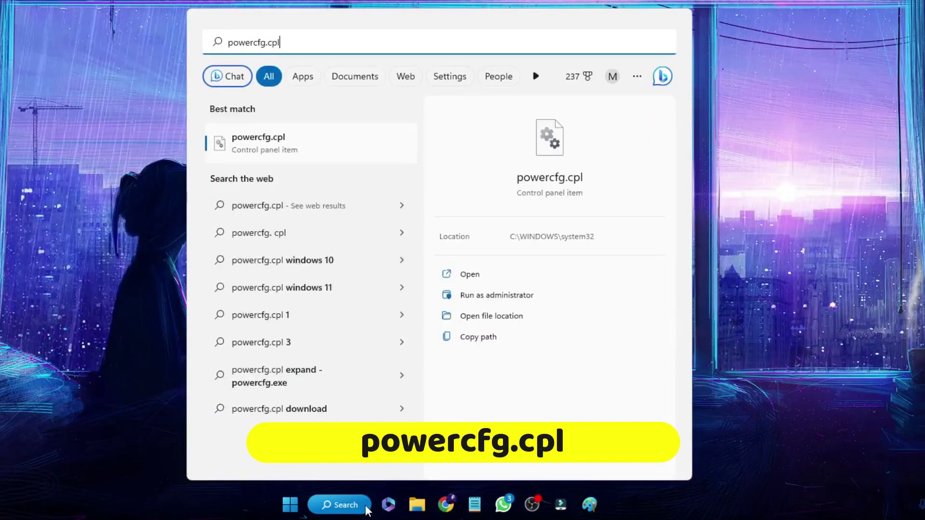
{"action": "key", "text": "Return"}
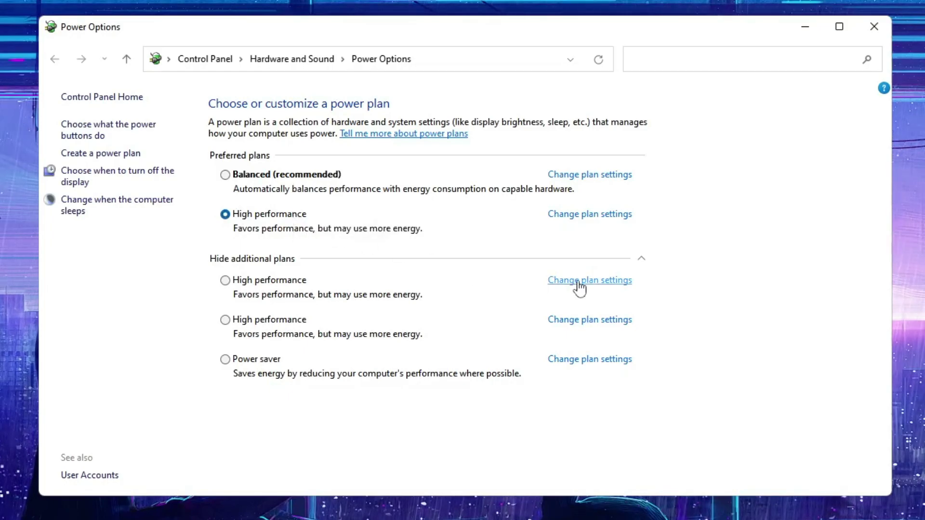
{"action": "left_click", "coordinate": [641, 259]}
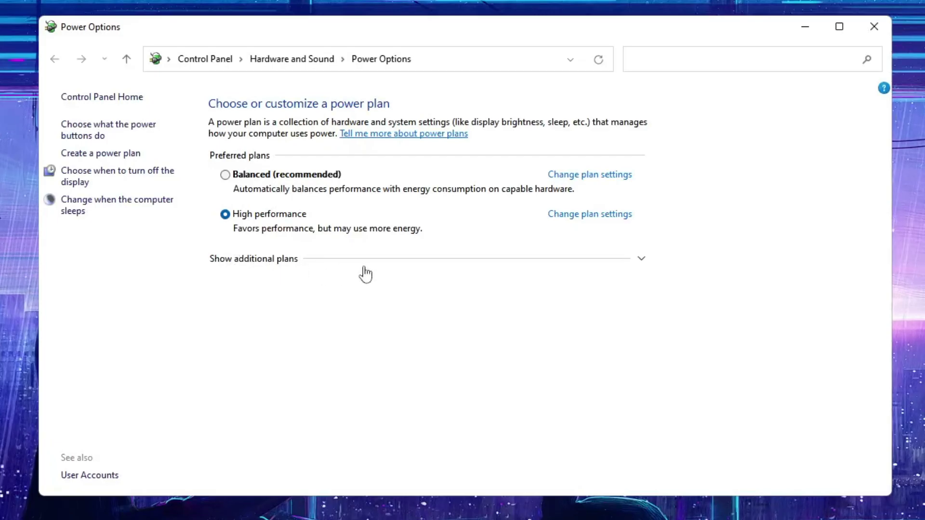
{"action": "left_click", "coordinate": [614, 268]}
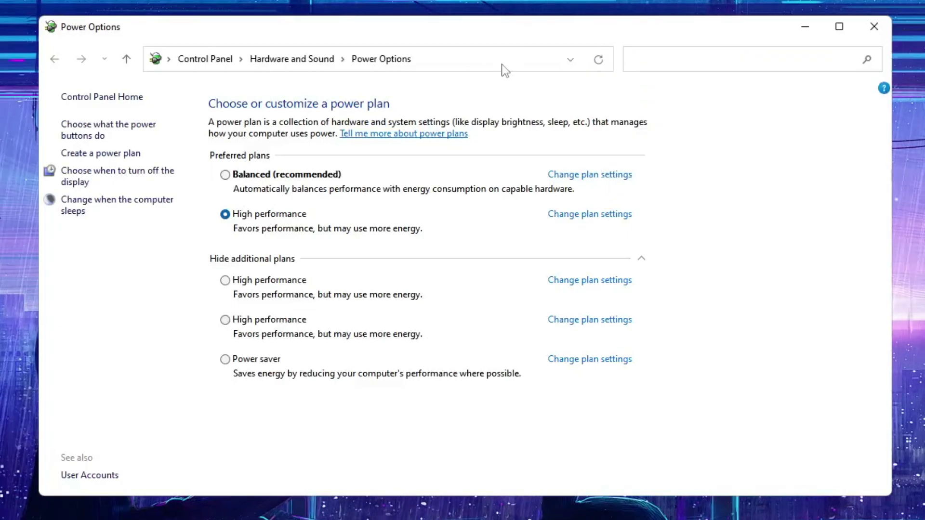
Step: Open the High performance plan's advanced power settings and expand Processor power management
{"action": "left_click", "coordinate": [591, 220]}
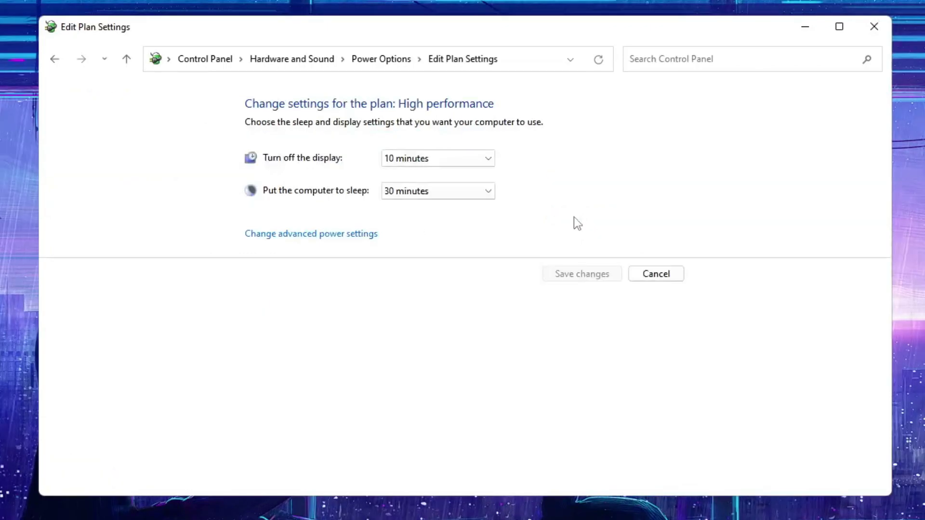
{"action": "left_click", "coordinate": [341, 235]}
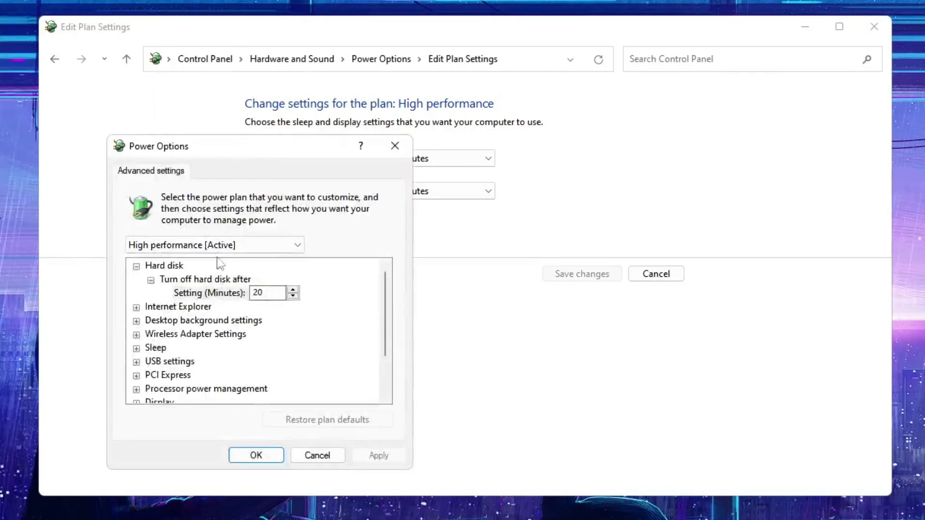
{"action": "scroll", "coordinate": [203, 344], "scroll_direction": "down", "scroll_amount": 1}
{"action": "left_click", "coordinate": [190, 348]}
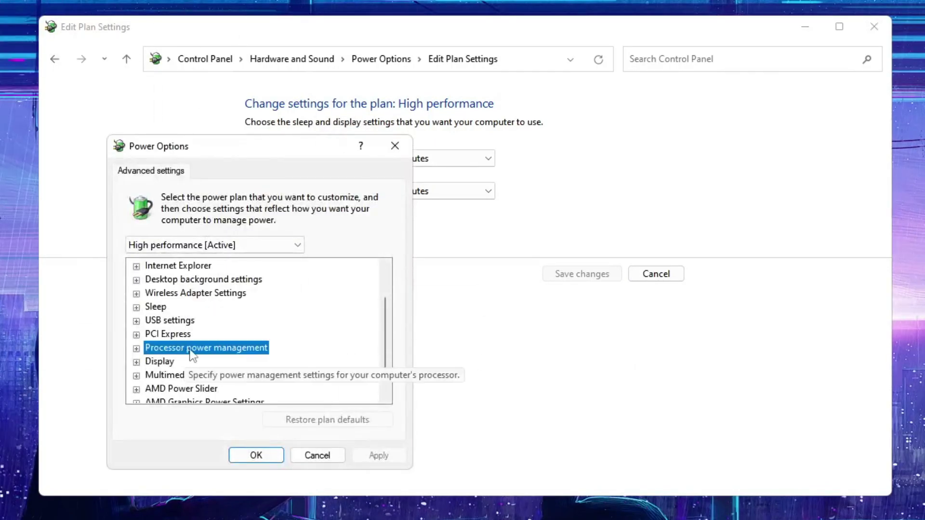
{"action": "double_click", "coordinate": [209, 350]}
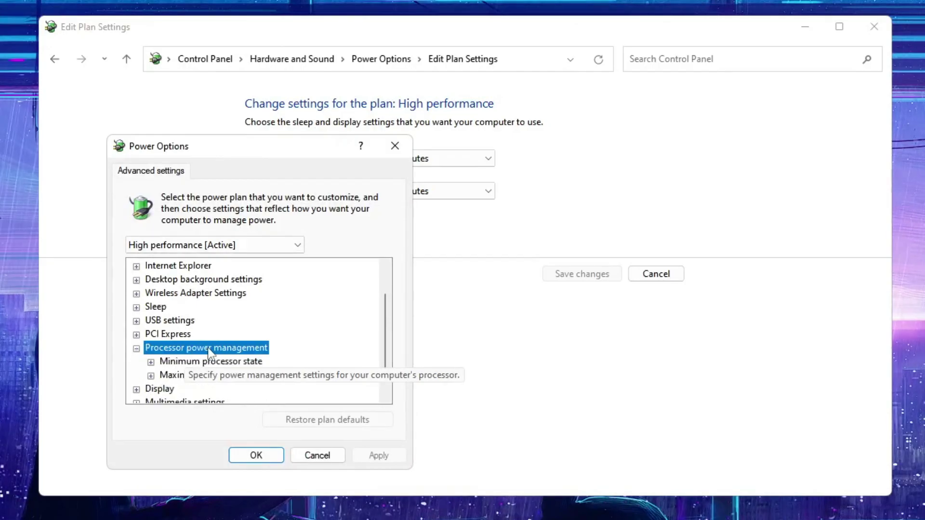
{"action": "scroll", "coordinate": [211, 354], "scroll_direction": "down", "scroll_amount": 1}
Step: Set minimum and maximum processor state to 95% and apply with OK
{"action": "left_click", "coordinate": [199, 321]}
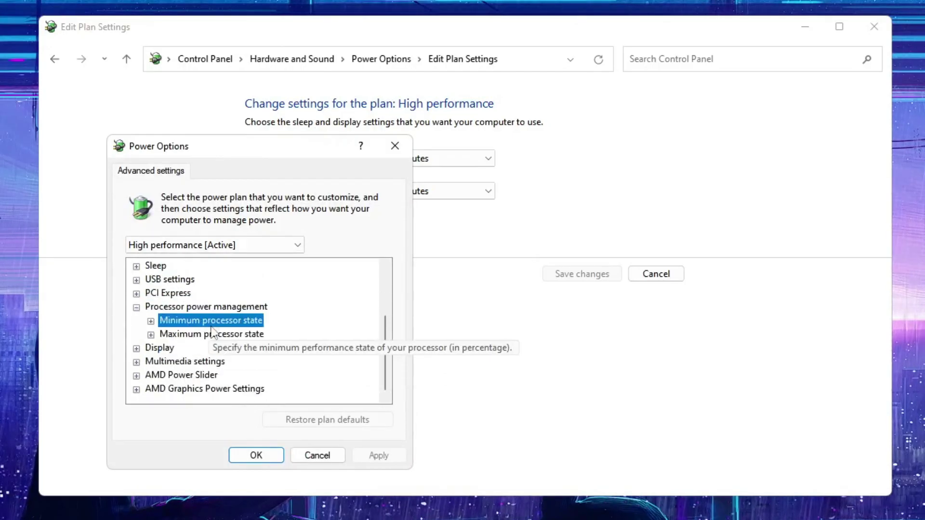
{"action": "left_click", "coordinate": [206, 334]}
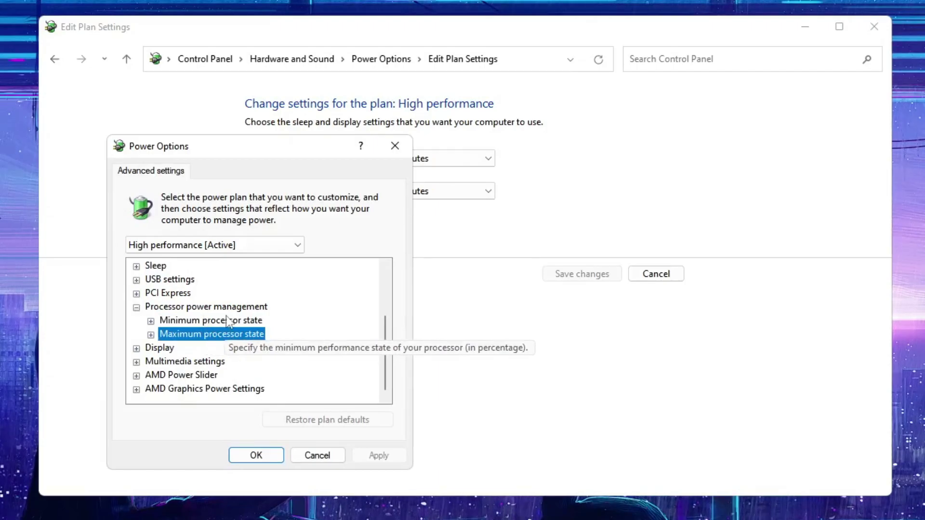
{"action": "double_click", "coordinate": [224, 324]}
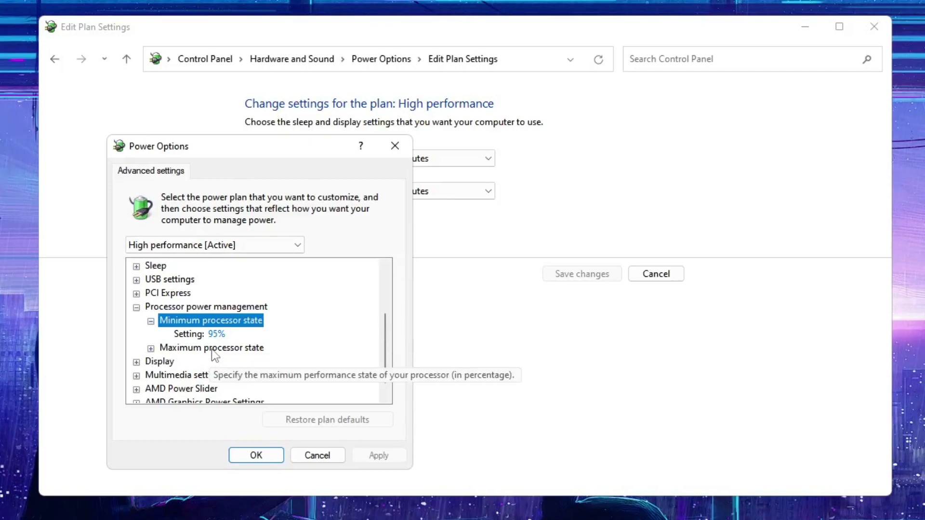
{"action": "double_click", "coordinate": [212, 348]}
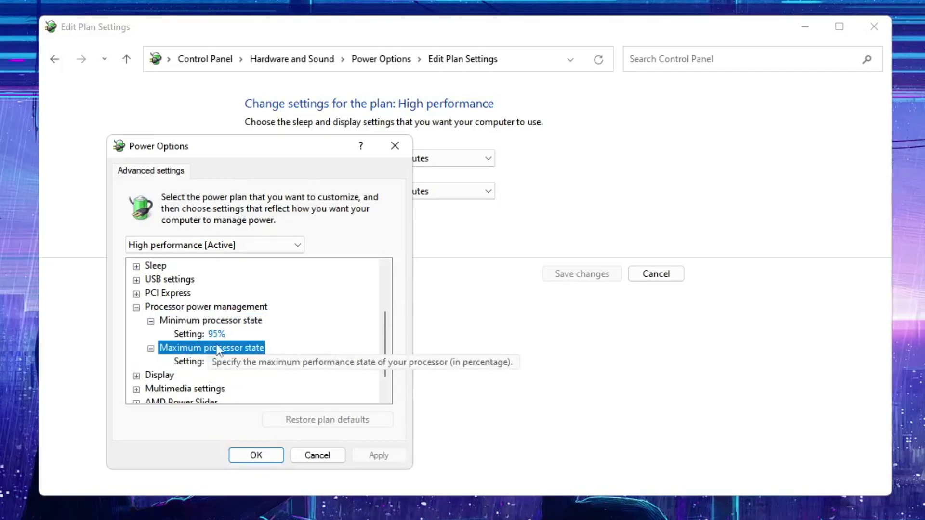
{"action": "left_click", "coordinate": [217, 362]}
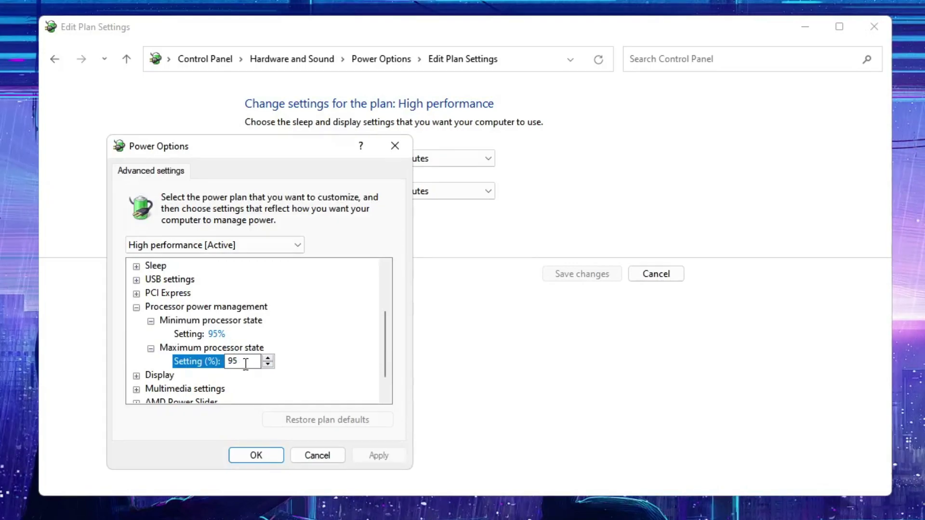
{"action": "left_click", "coordinate": [273, 453]}
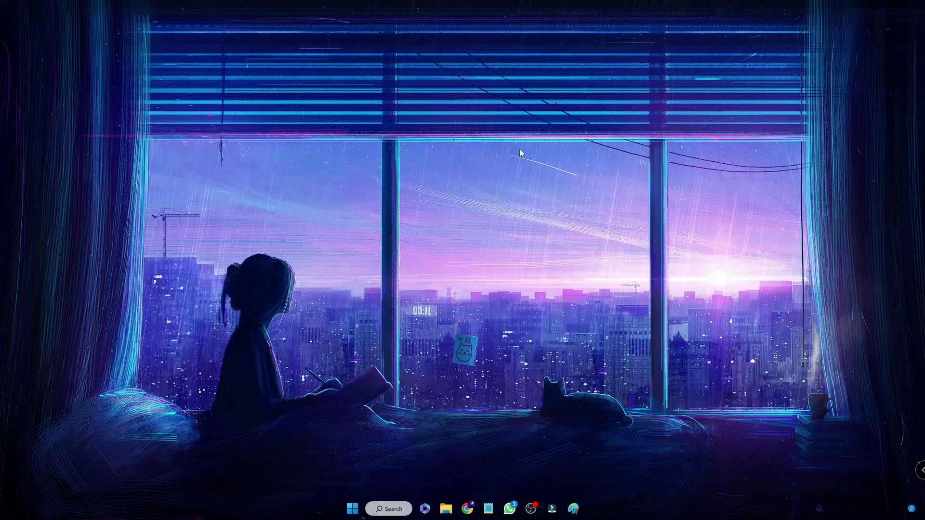
{"action": "right_click", "coordinate": [352, 508]}
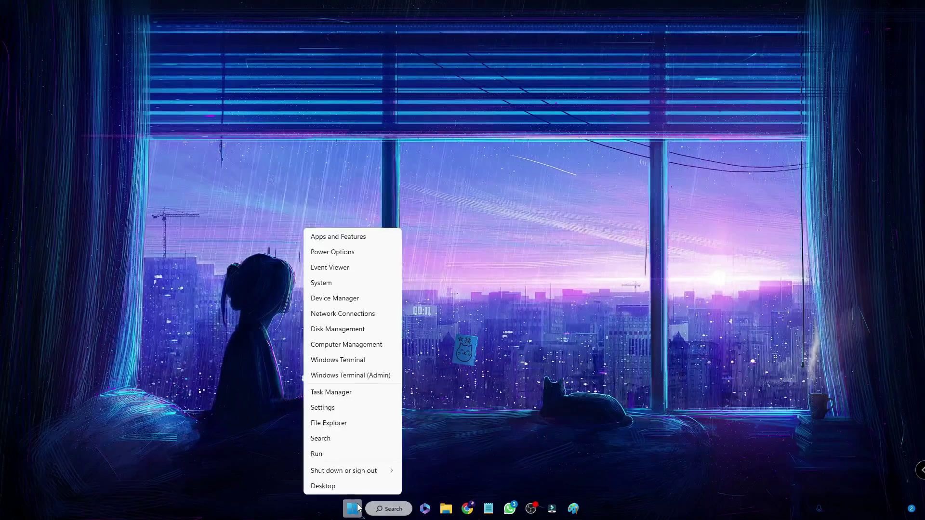
{"action": "left_click", "coordinate": [359, 329]}
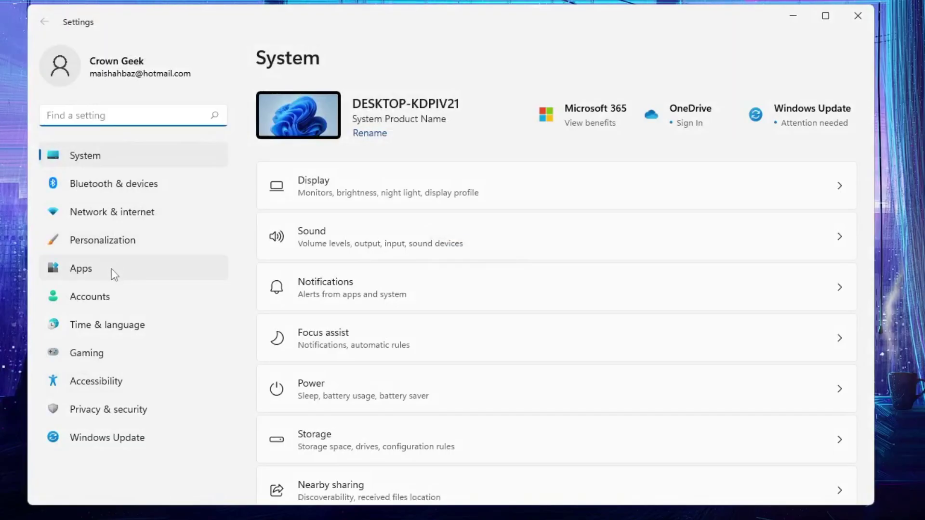
{"action": "left_click", "coordinate": [114, 270]}
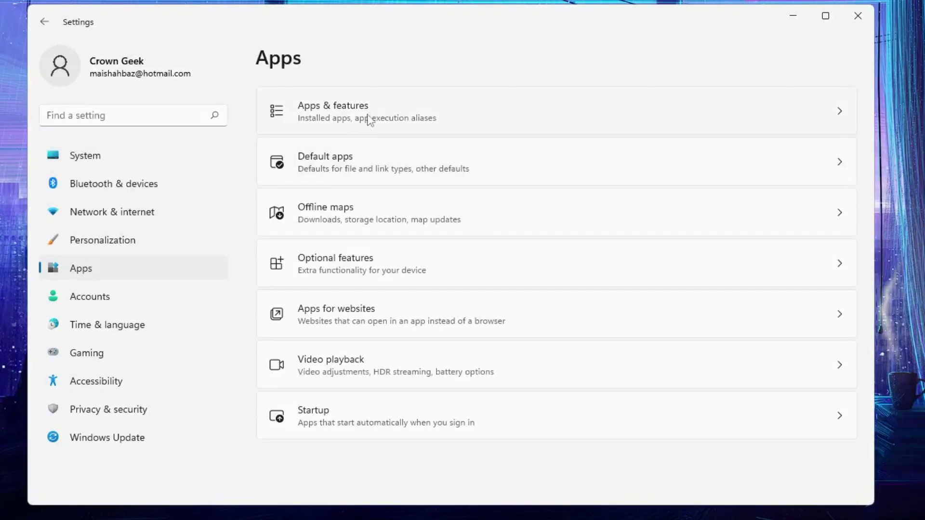
{"action": "left_click", "coordinate": [357, 115]}
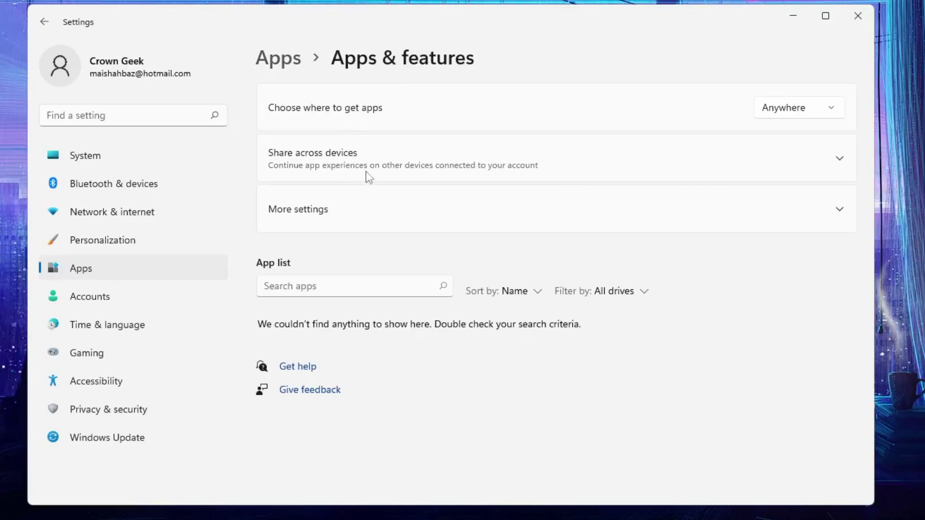
{"action": "scroll", "coordinate": [416, 324], "scroll_direction": "down", "scroll_amount": 4}
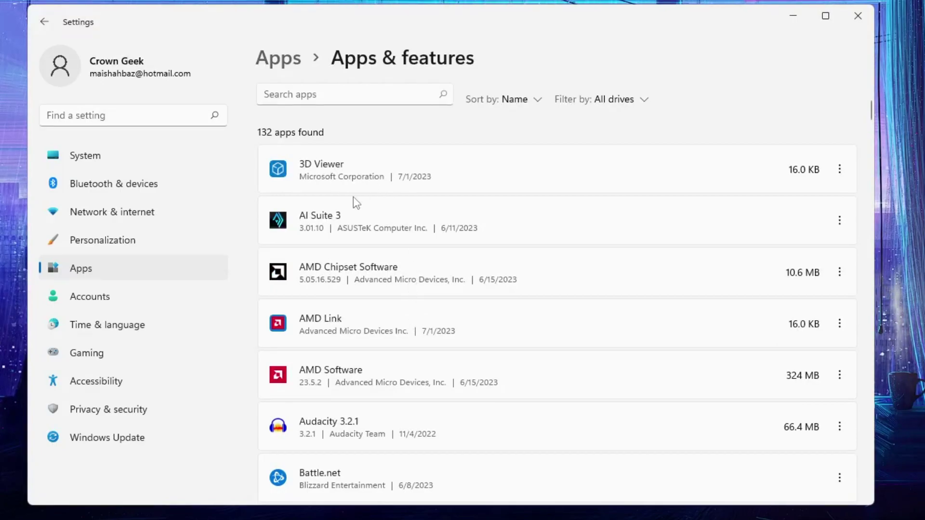
{"action": "scroll", "coordinate": [340, 302], "scroll_direction": "down", "scroll_amount": 4}
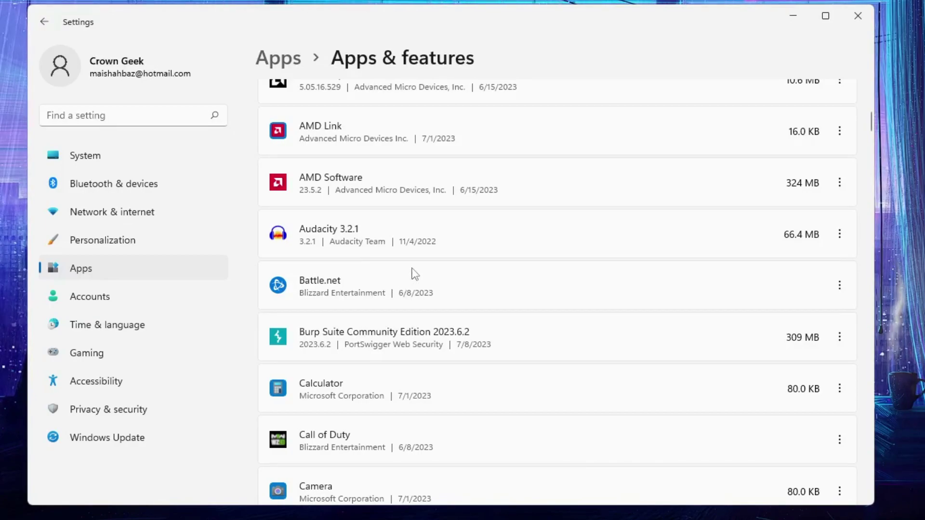
{"action": "left_click", "coordinate": [840, 236]}
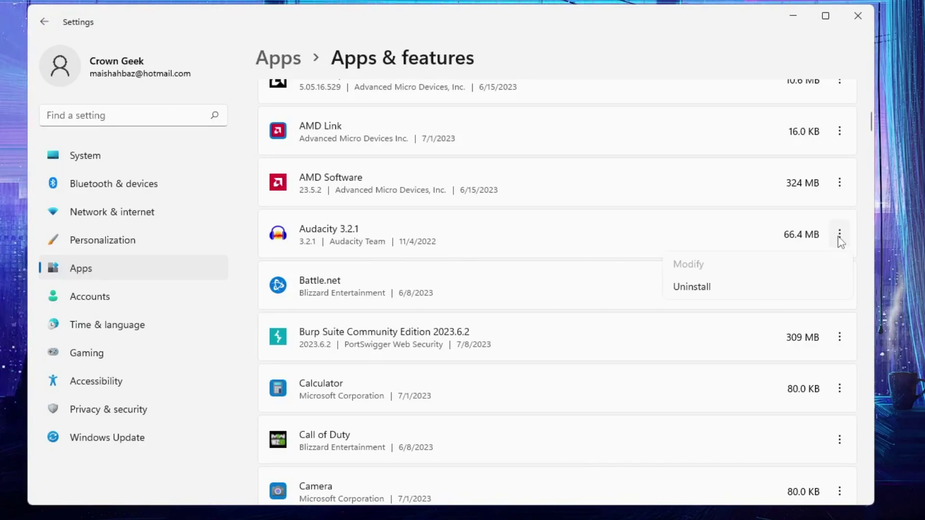
{"action": "left_click", "coordinate": [621, 266]}
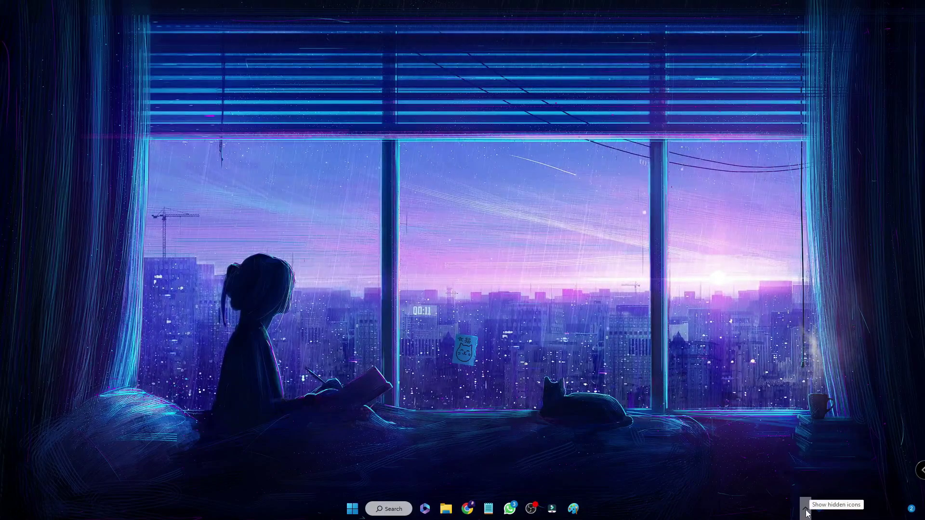
Step: Quit Malwarebytes from its hidden notification-area icon
{"action": "left_click", "coordinate": [807, 509]}
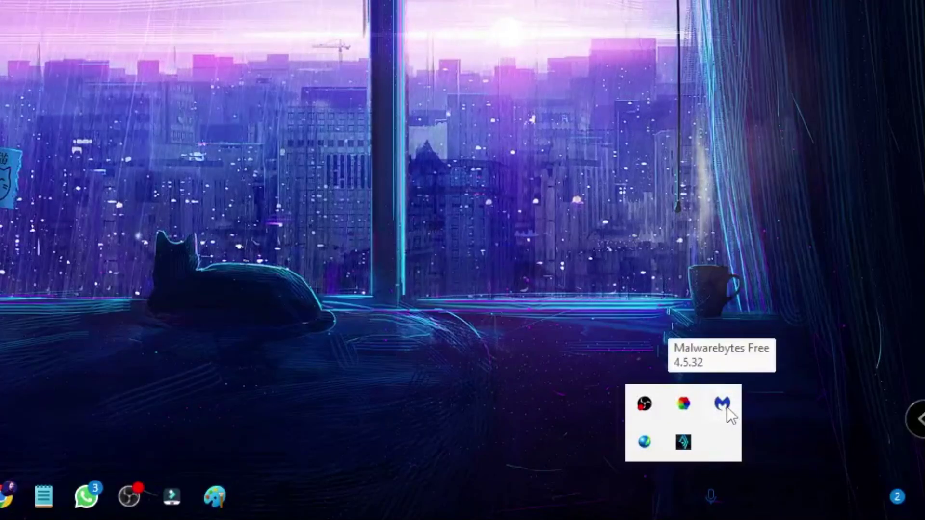
{"action": "right_click", "coordinate": [725, 407]}
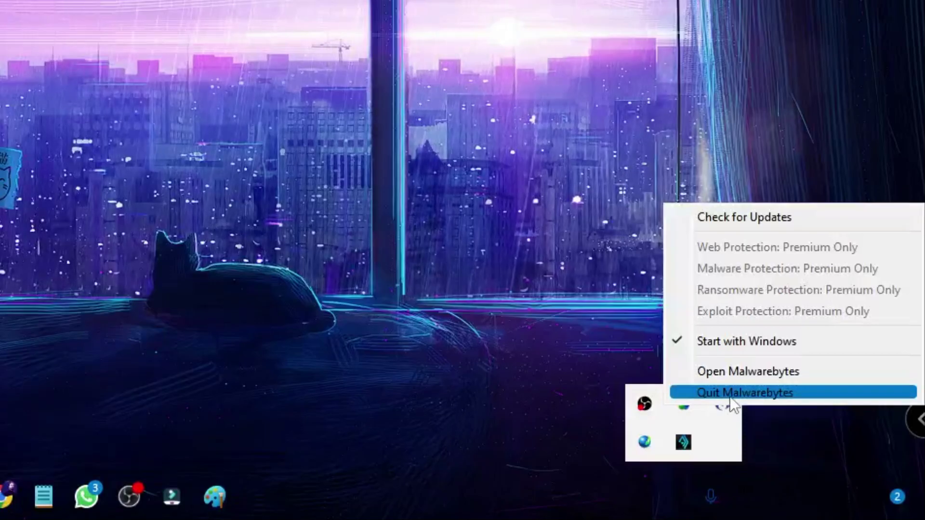
{"action": "left_click", "coordinate": [730, 402]}
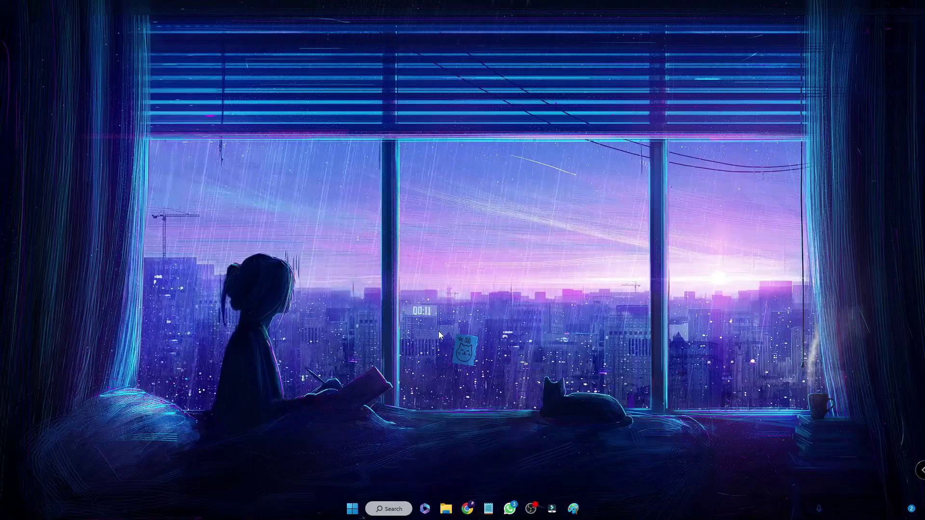
{"action": "left_click", "coordinate": [393, 510]}
{"action": "type", "text": "virus"}
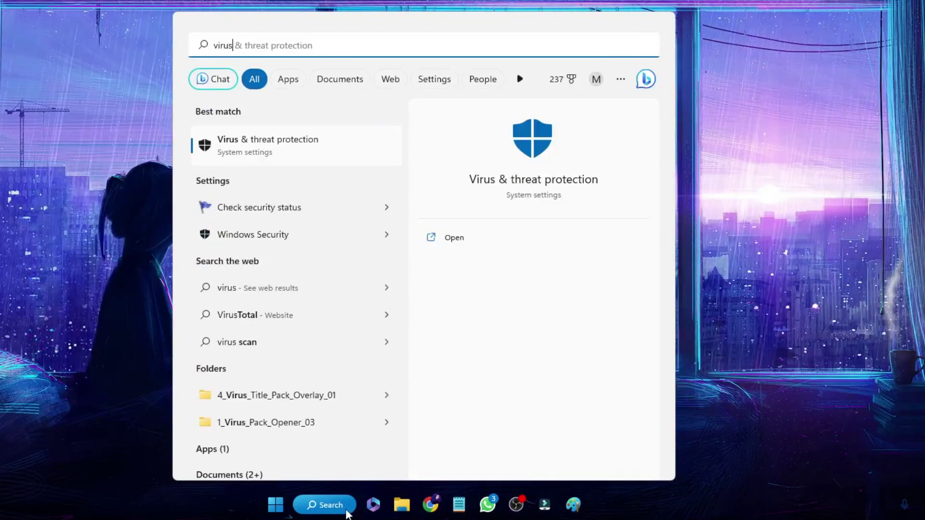
{"action": "left_click", "coordinate": [305, 145]}
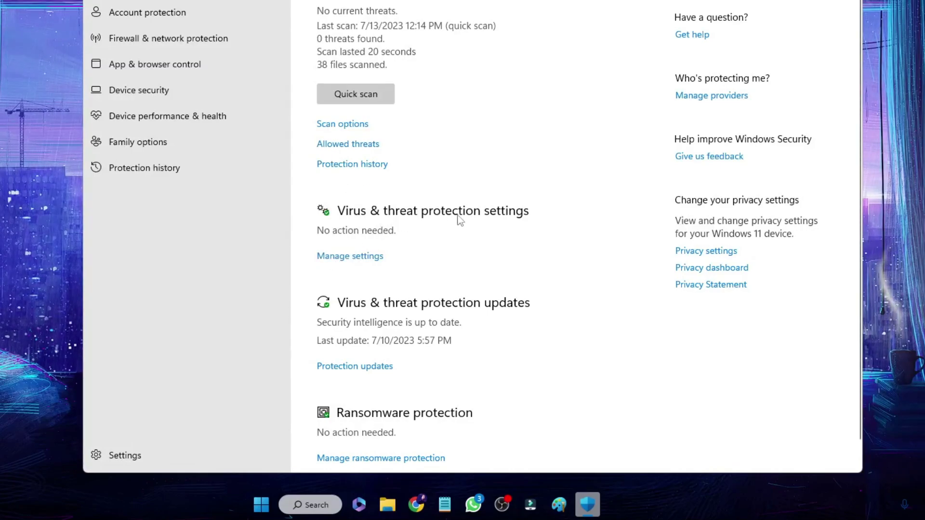
{"action": "left_click", "coordinate": [353, 257]}
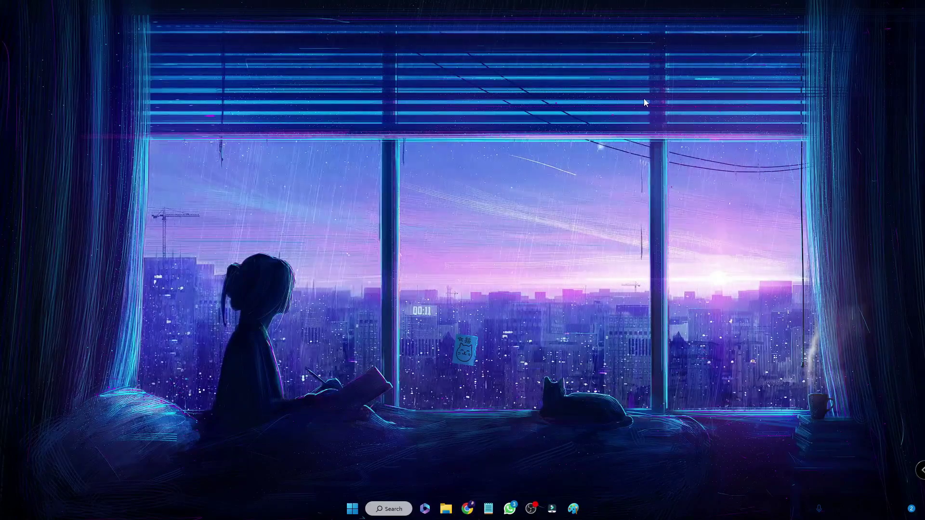
Step: Open 'Allow an app through Windows Firewall', unlock Change settings, and choose Allow another app
{"action": "key", "text": "super+s"}
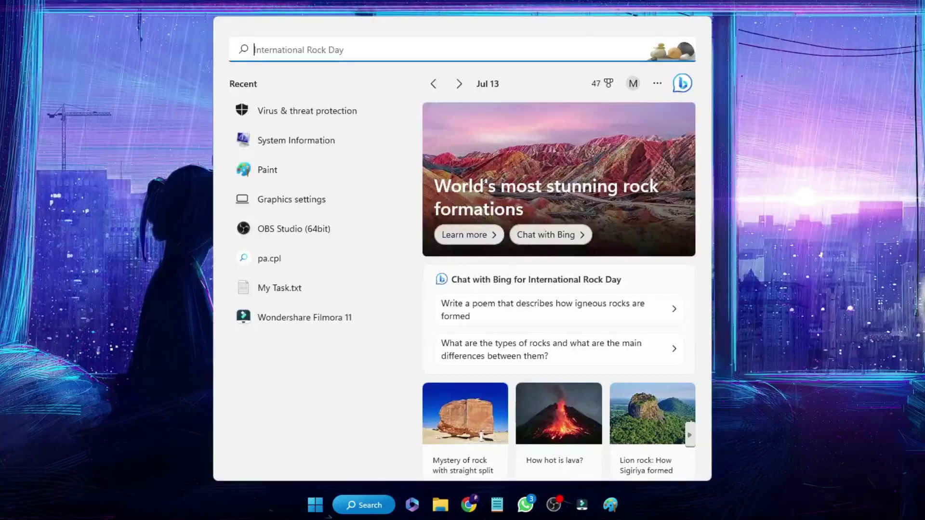
{"action": "type", "text": "allow an"}
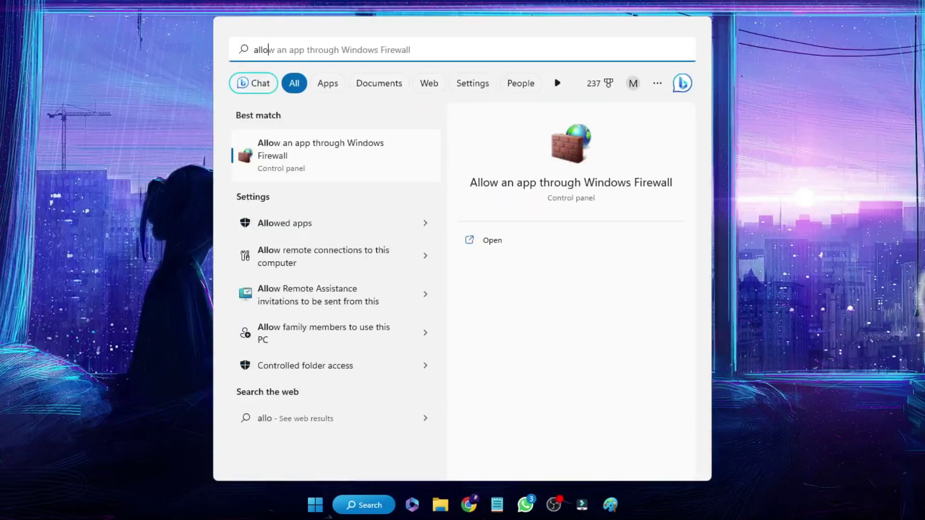
{"action": "left_click", "coordinate": [318, 152]}
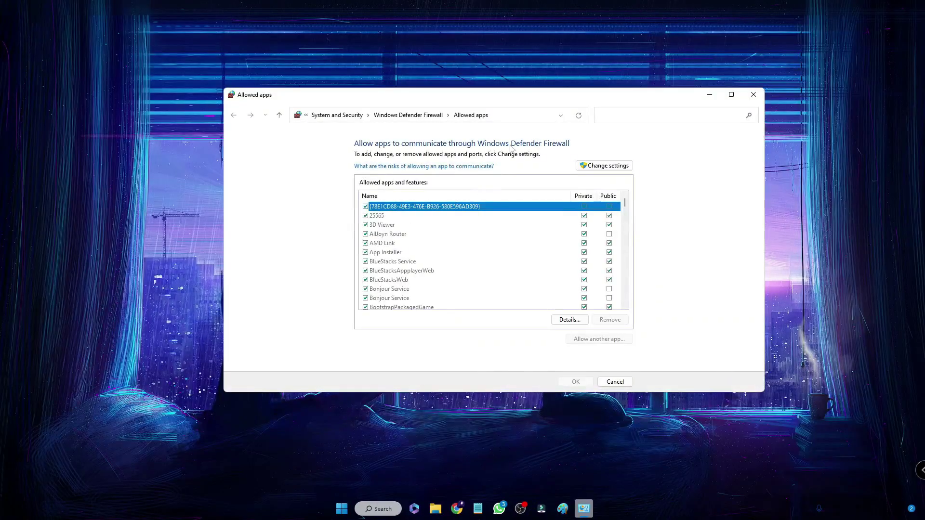
{"action": "left_click", "coordinate": [604, 166]}
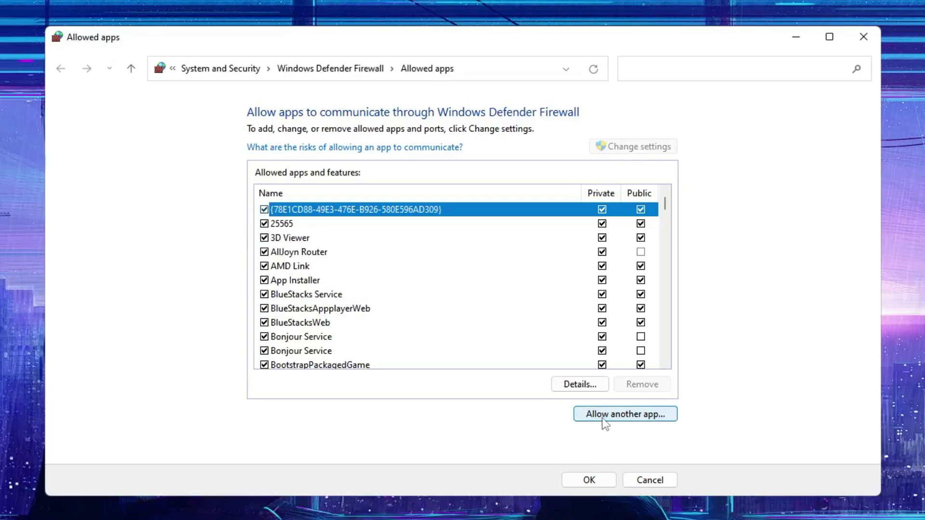
{"action": "left_click", "coordinate": [603, 418]}
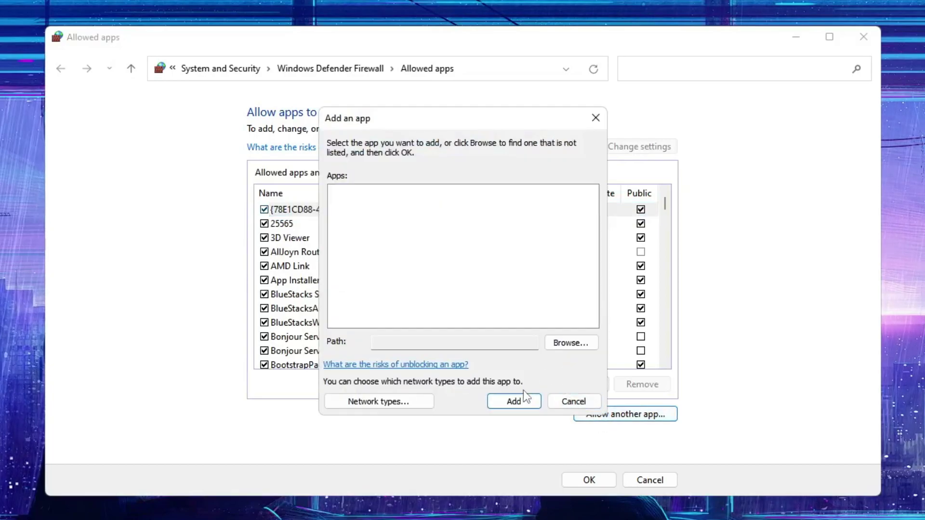
Step: Open the Browse file picker from the Add an app dialog and scroll its list
{"action": "left_click", "coordinate": [560, 342]}
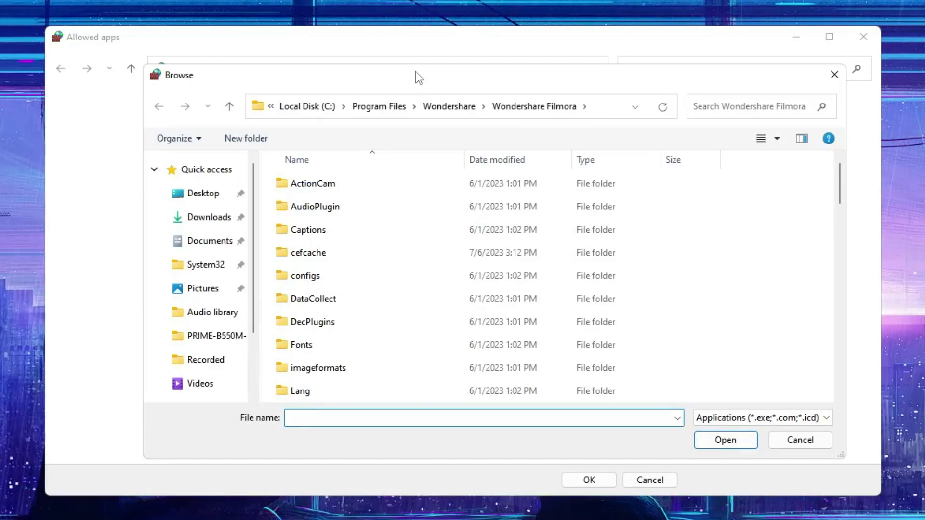
{"action": "scroll", "coordinate": [367, 313], "scroll_direction": "down", "scroll_amount": 4}
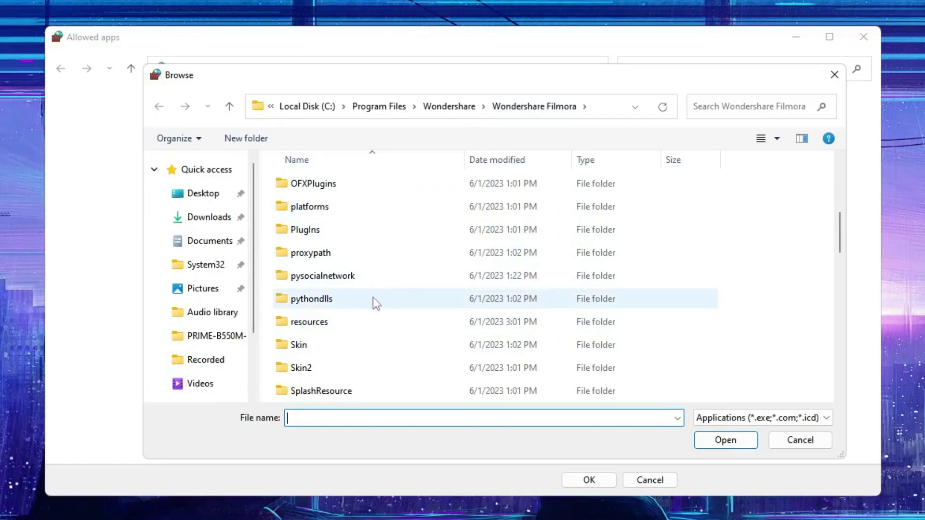
{"action": "scroll", "coordinate": [376, 307], "scroll_direction": "down", "scroll_amount": 3}
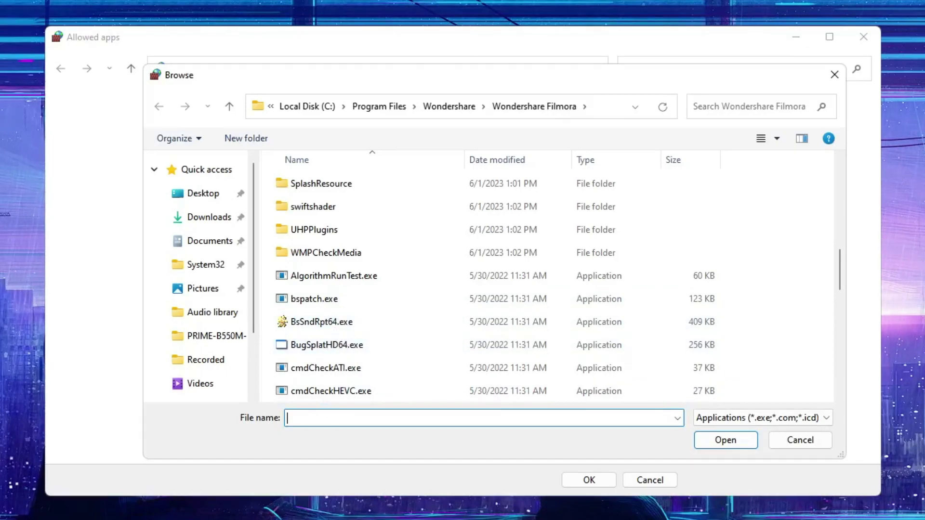
Step: Trace the Roblox Player search result to its version folder and select that folder's full path
{"action": "key", "text": "super+s"}
{"action": "type", "text": "wa"}
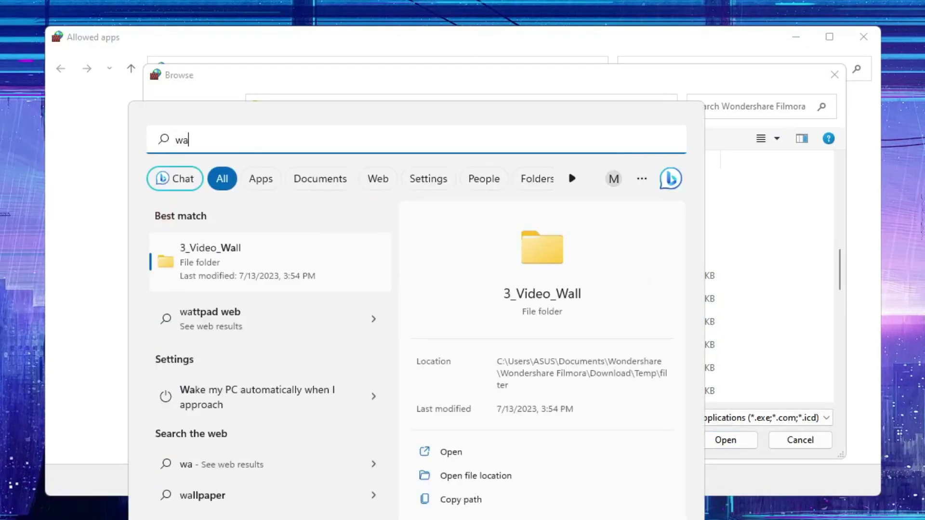
{"action": "type", "text": "rz"}
{"action": "key", "text": "BackSpace"}
{"action": "key", "text": "BackSpace"}
{"action": "key", "text": "BackSpace"}
{"action": "key", "text": "BackSpace"}
{"action": "type", "text": "robl"}
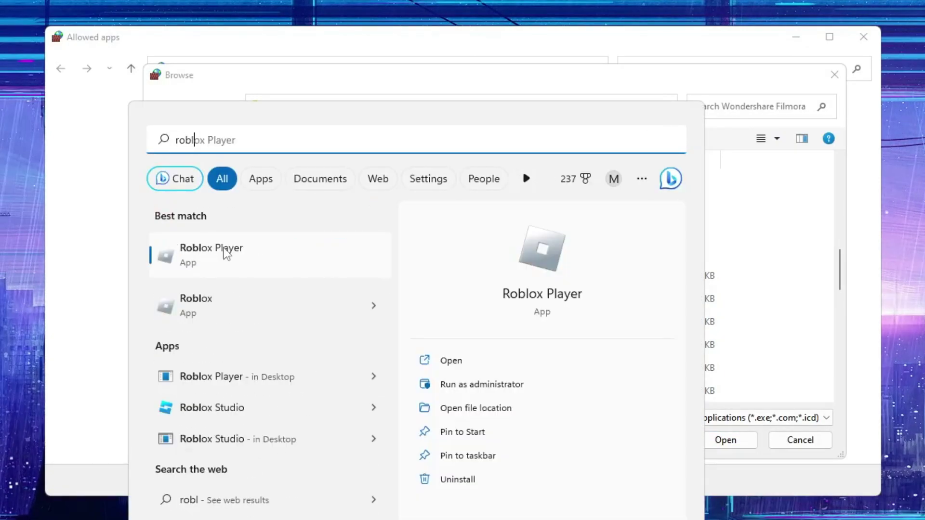
{"action": "right_click", "coordinate": [225, 253]}
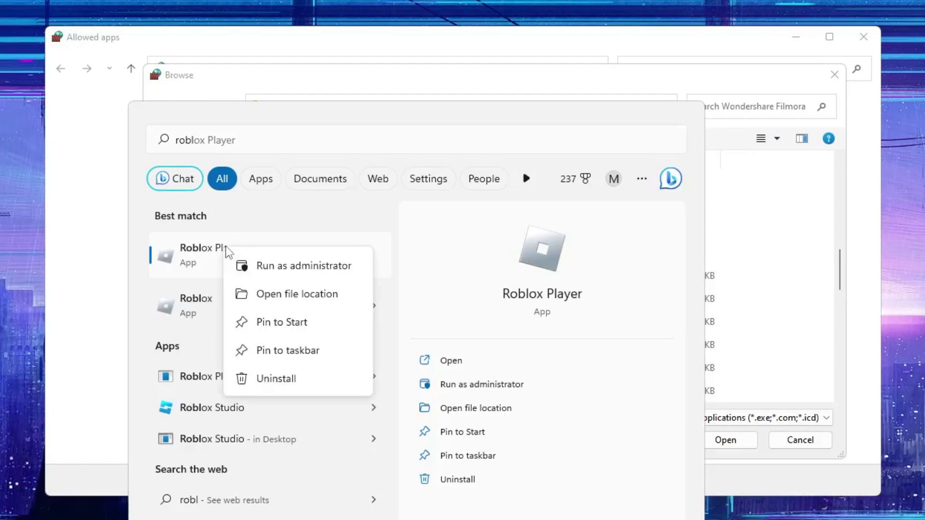
{"action": "left_click", "coordinate": [299, 294]}
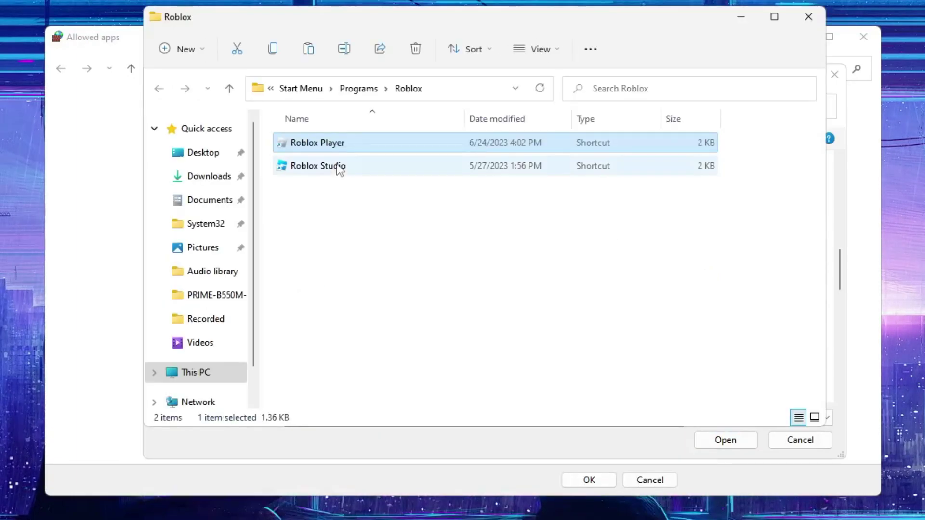
{"action": "right_click", "coordinate": [343, 143]}
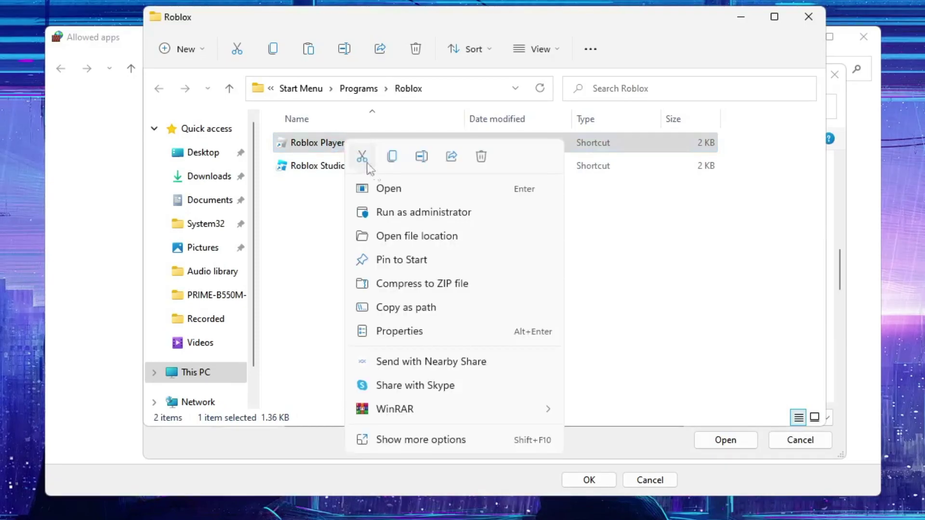
{"action": "left_click", "coordinate": [406, 239]}
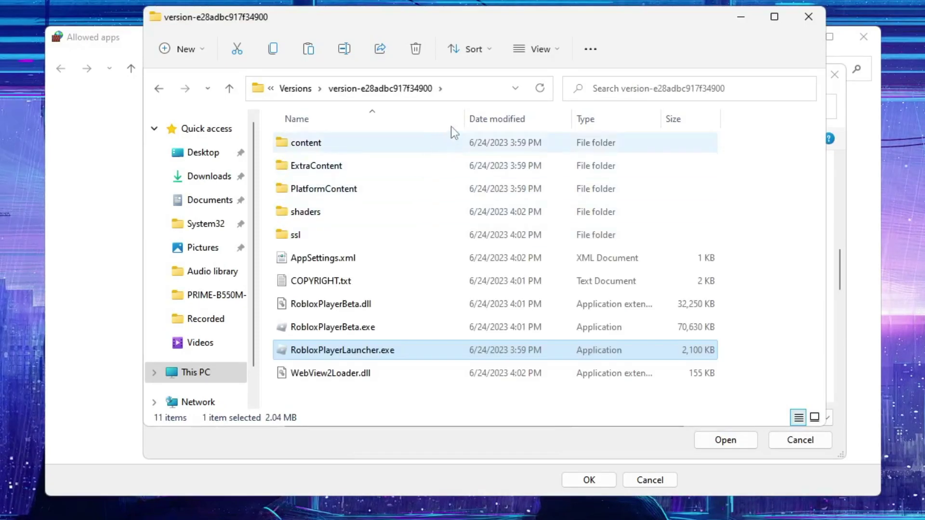
{"action": "left_click", "coordinate": [465, 86]}
{"action": "key", "text": "ctrl+c"}
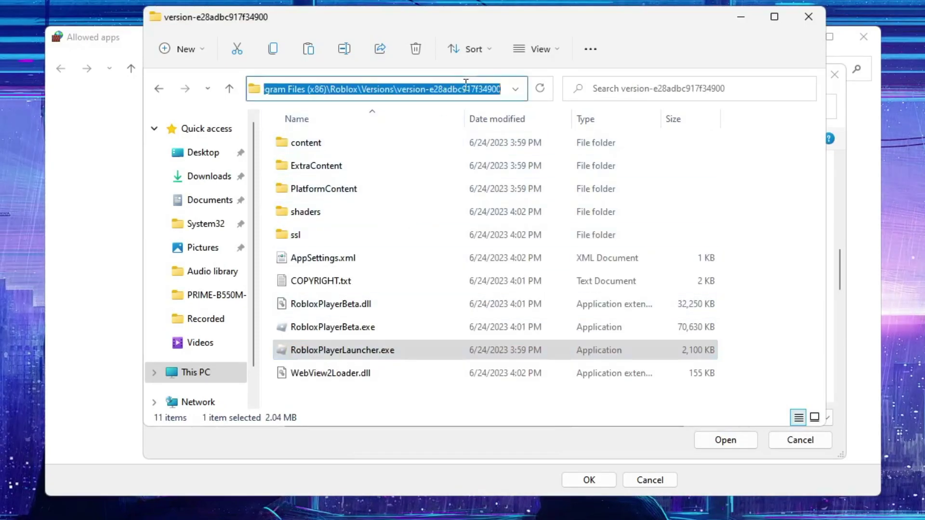
Step: Browse to the pasted Roblox version-folder path and pick RobloxPlayerBeta.exe
{"action": "left_click", "coordinate": [808, 20]}
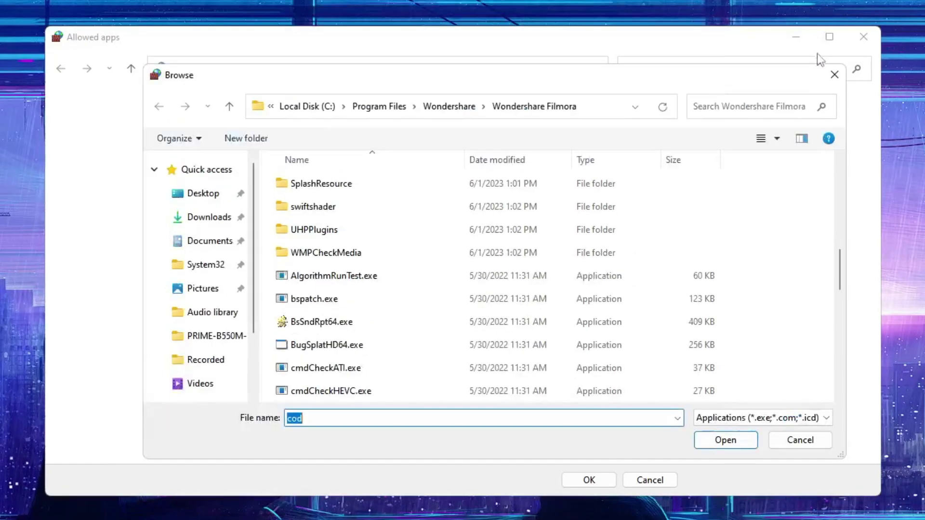
{"action": "left_click", "coordinate": [829, 74]}
{"action": "left_click", "coordinate": [571, 343]}
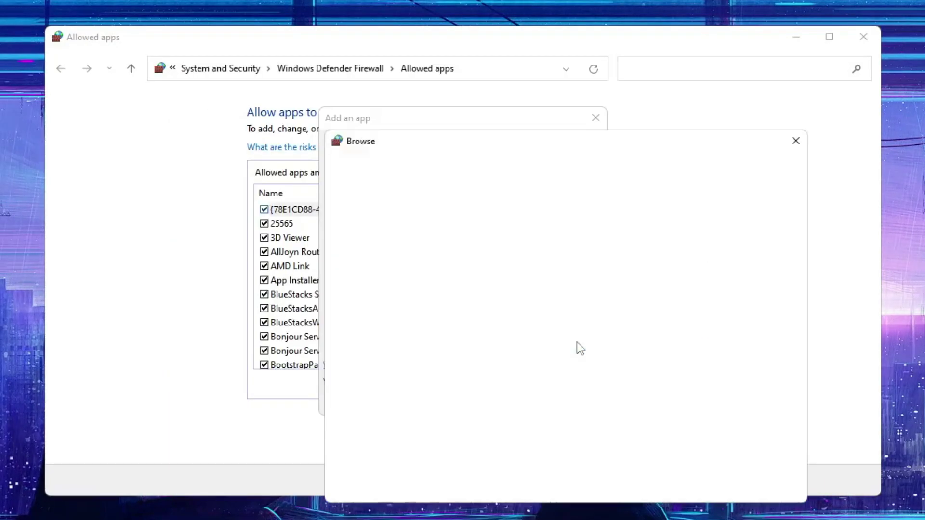
{"action": "left_click", "coordinate": [608, 110]}
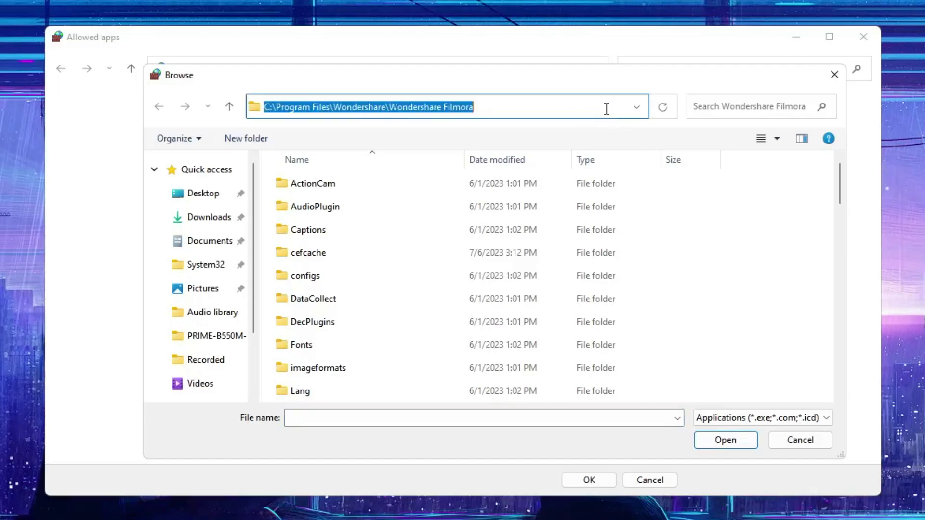
{"action": "key", "text": "ctrl+v"}
{"action": "key", "text": "Return"}
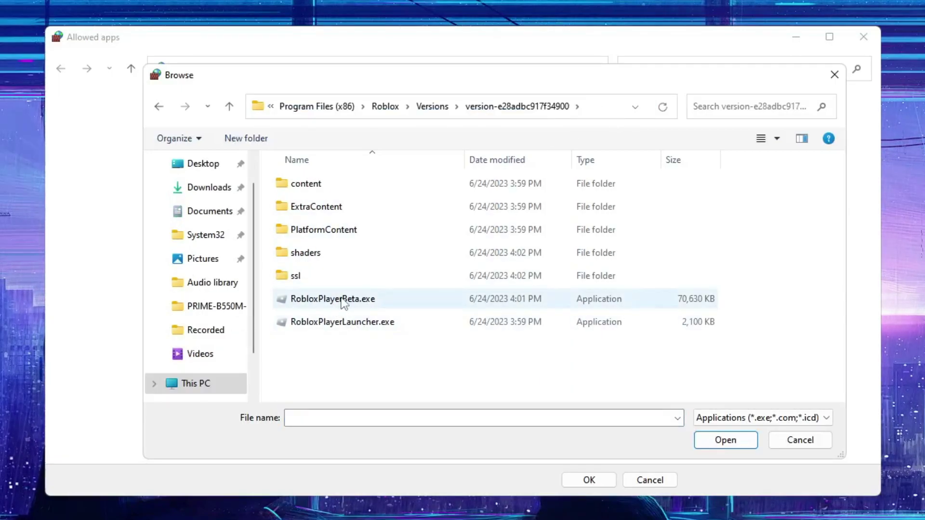
{"action": "left_click", "coordinate": [344, 303]}
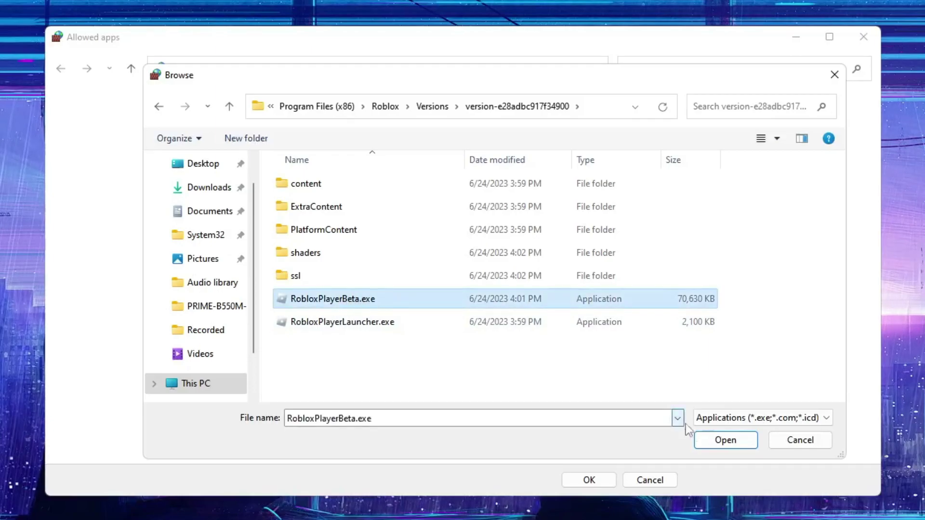
{"action": "left_click", "coordinate": [725, 440]}
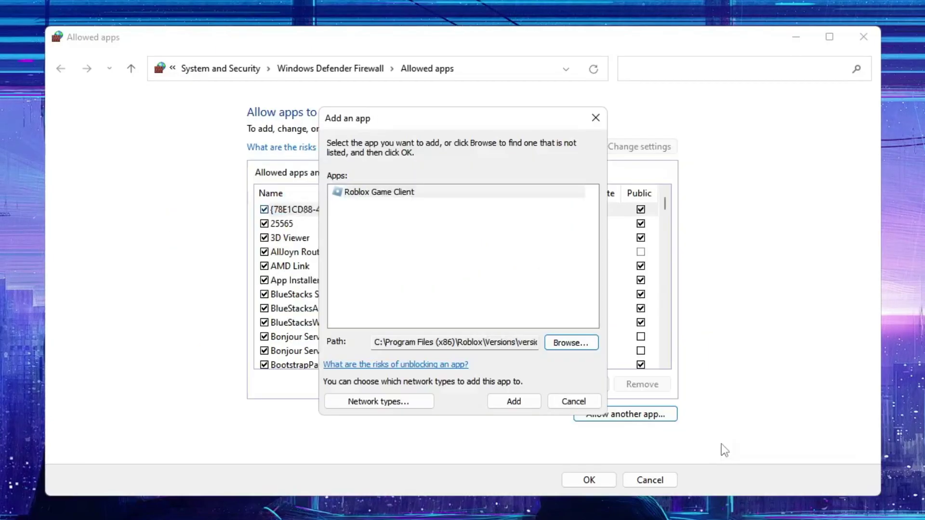
Step: Add Roblox Game Client, tick Public networks for it, and save with OK
{"action": "left_click", "coordinate": [513, 402]}
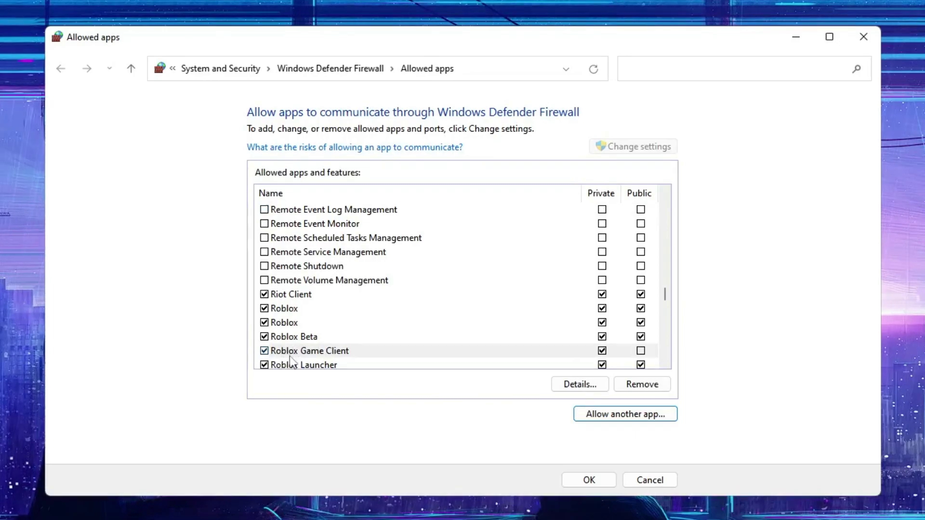
{"action": "left_click", "coordinate": [641, 351]}
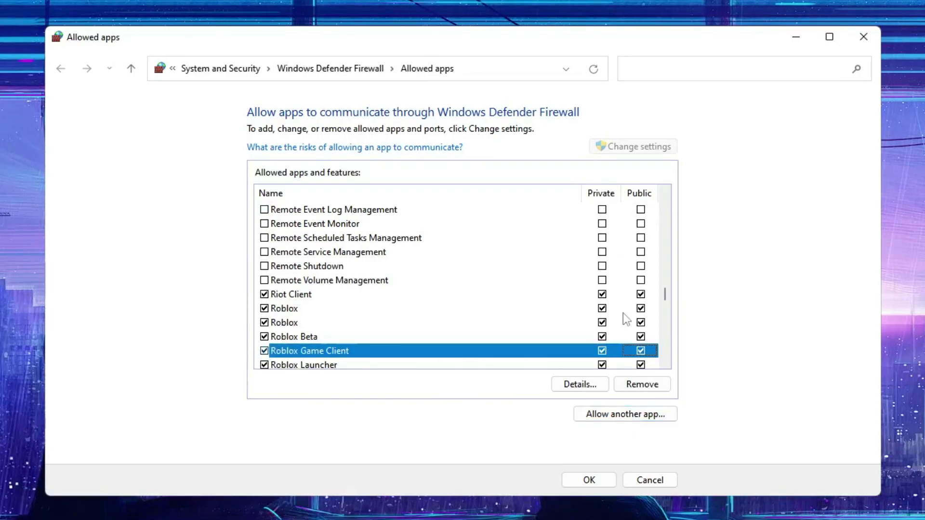
{"action": "left_click", "coordinate": [639, 350]}
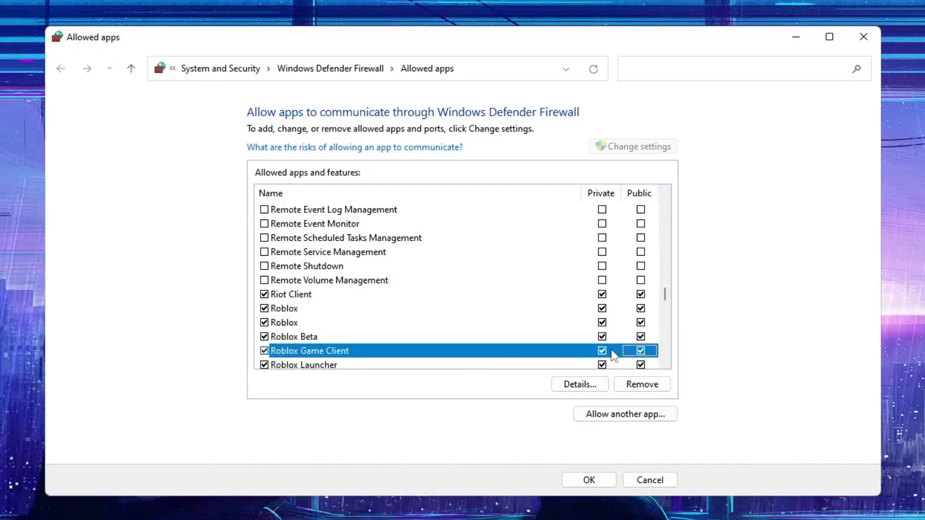
{"action": "left_click", "coordinate": [589, 480]}
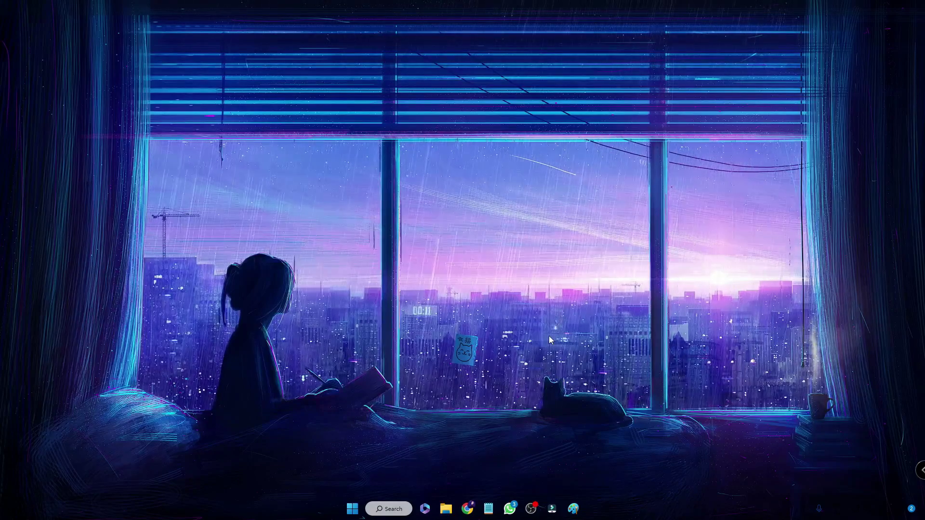
Step: Search Windows for 'graphic' to surface Graphics settings as the best match
{"action": "left_click", "coordinate": [393, 510]}
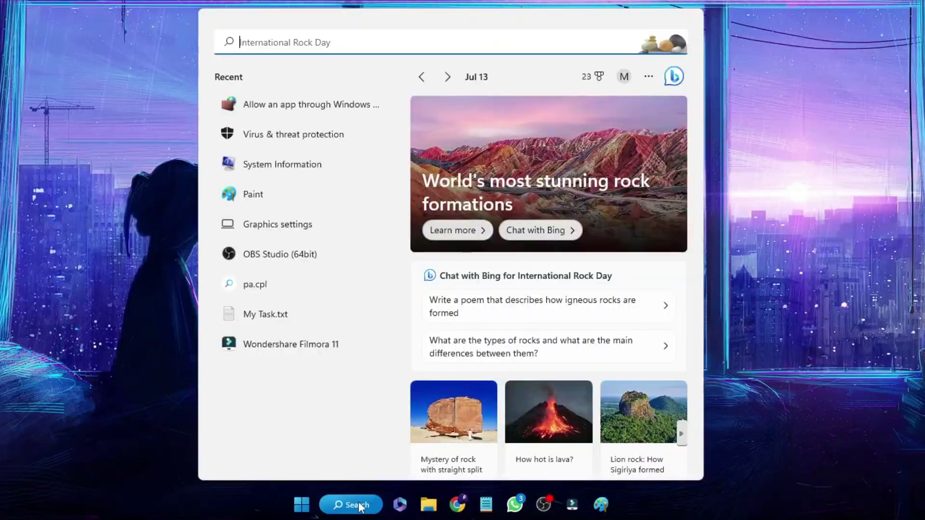
{"action": "type", "text": "graphic"}
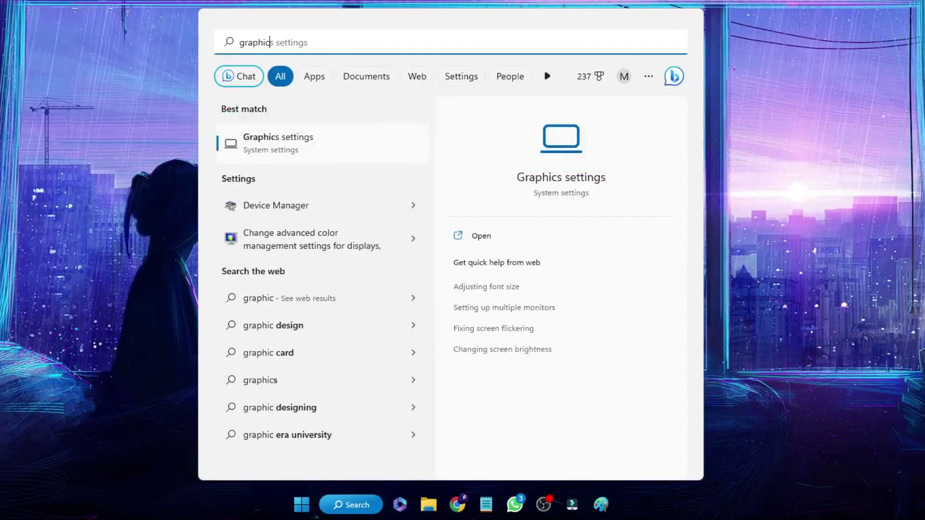
Step: Open the Graphics settings page and start browsing for an app to add
{"action": "left_click", "coordinate": [295, 146]}
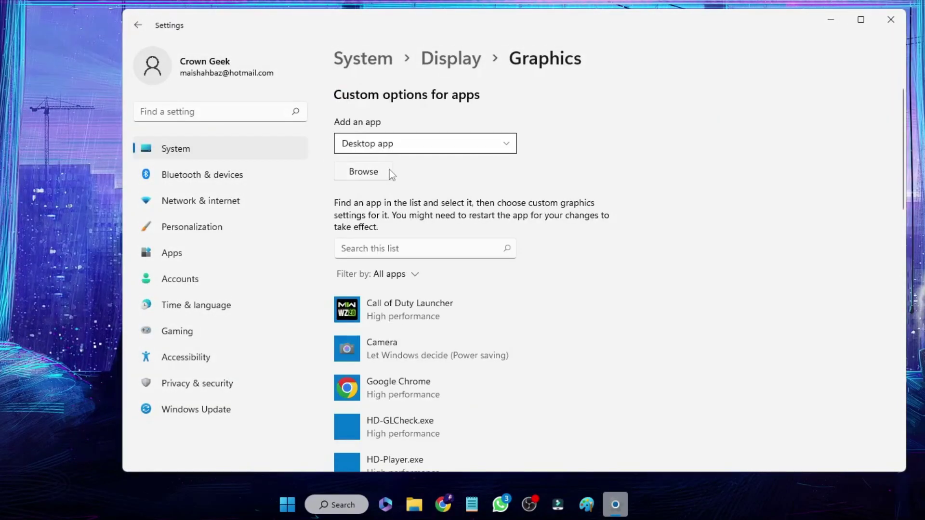
{"action": "left_click", "coordinate": [389, 172]}
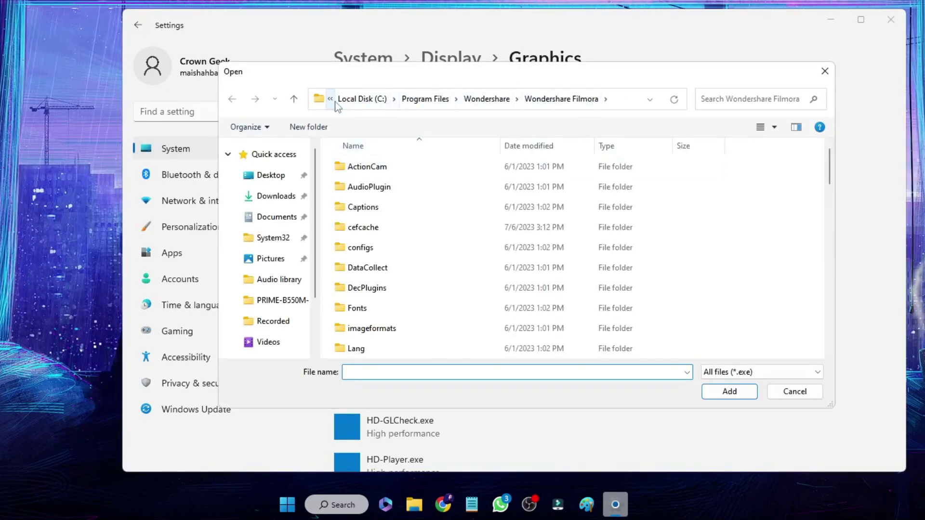
{"action": "left_click", "coordinate": [643, 103]}
{"action": "key", "text": "Escape"}
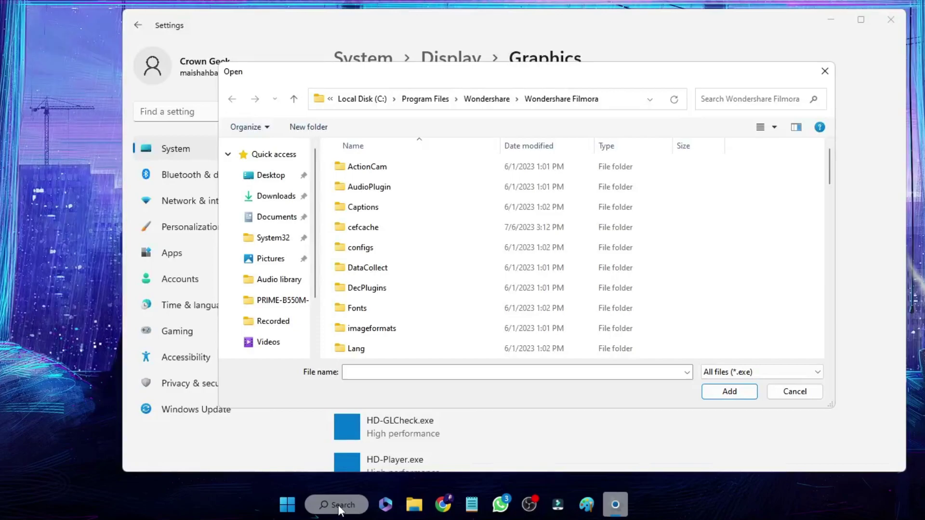
Step: Find Roblox Player via search, follow its shortcut to the version folder, and select the path
{"action": "left_click", "coordinate": [339, 505]}
{"action": "type", "text": "rob"}
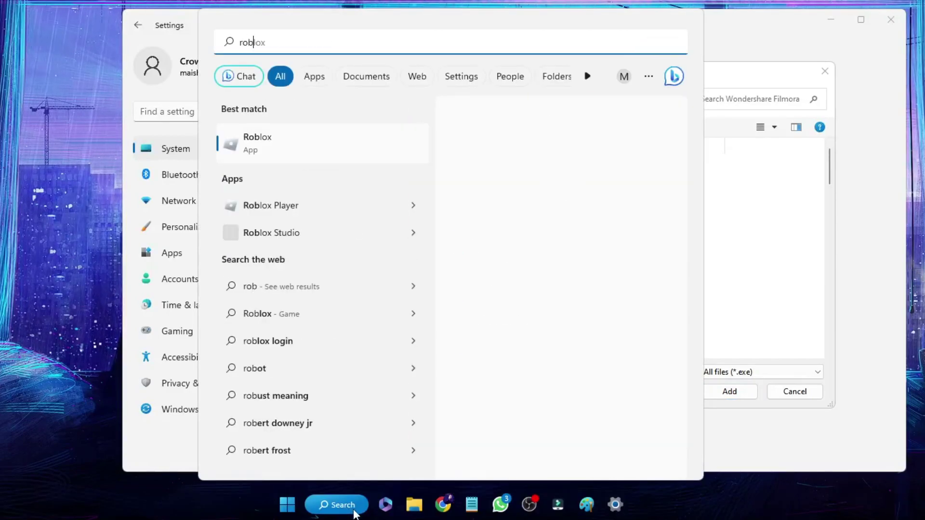
{"action": "type", "text": "lox"}
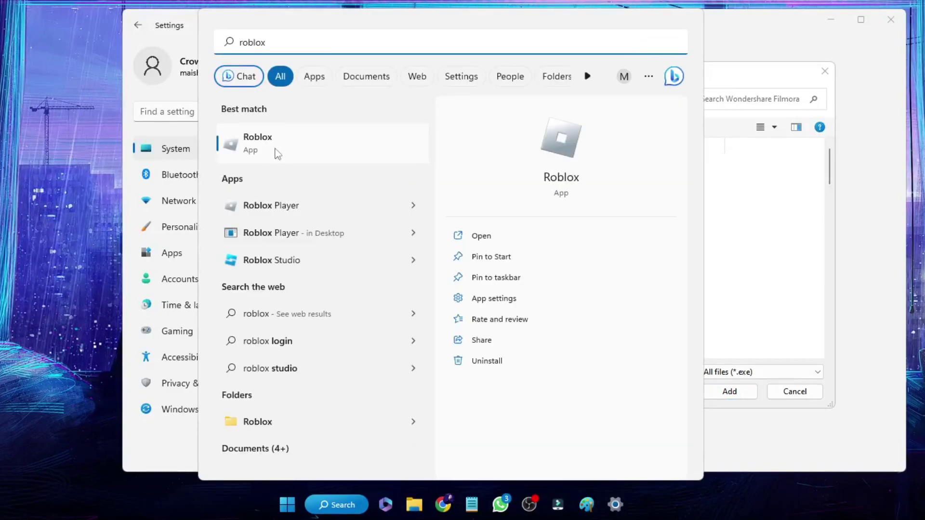
{"action": "right_click", "coordinate": [275, 145]}
{"action": "right_click", "coordinate": [250, 204]}
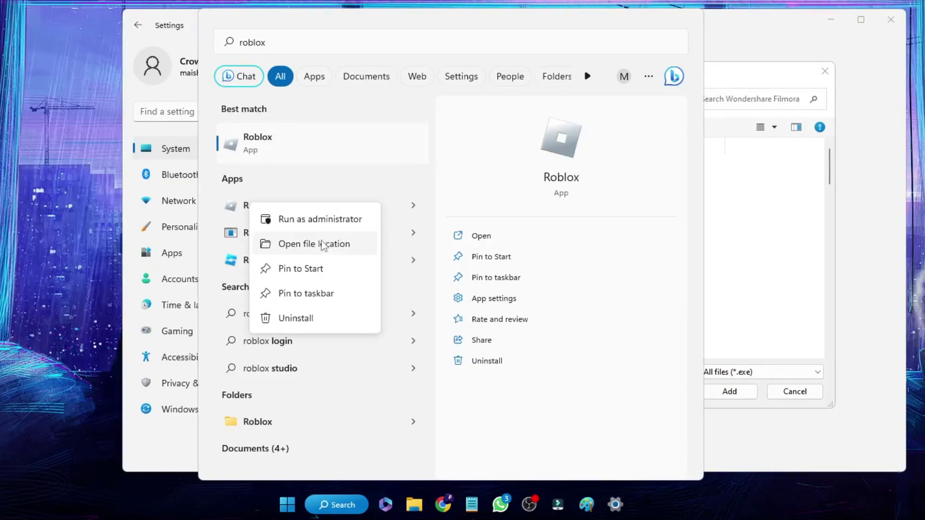
{"action": "left_click", "coordinate": [322, 245]}
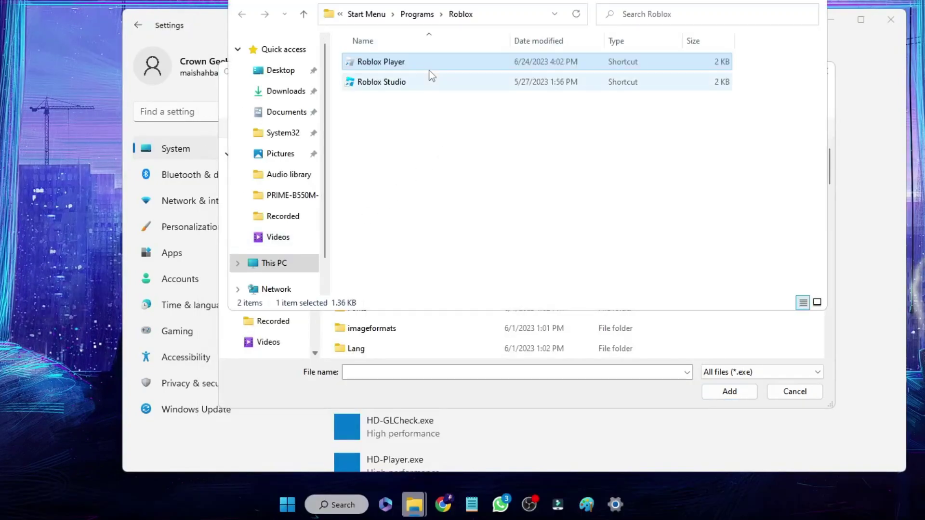
{"action": "right_click", "coordinate": [428, 65]}
{"action": "left_click", "coordinate": [484, 146]}
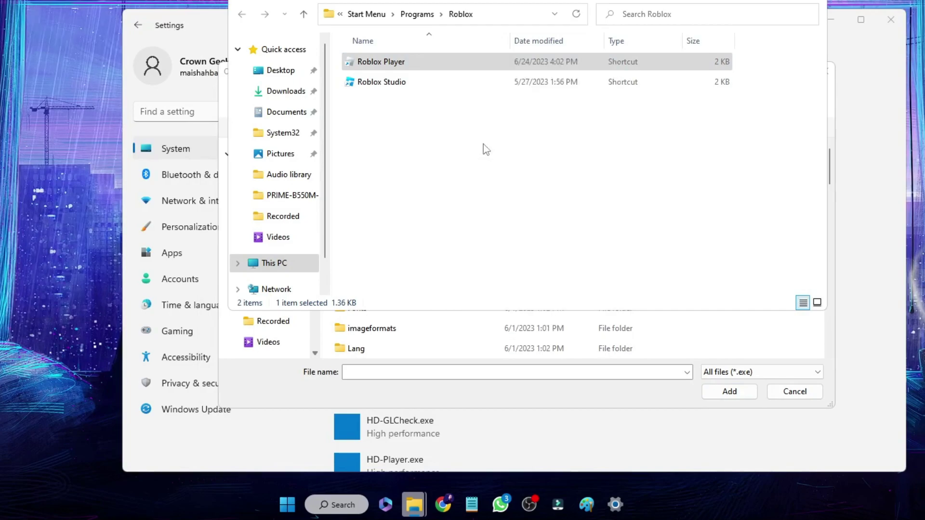
{"action": "left_click", "coordinate": [505, 15]}
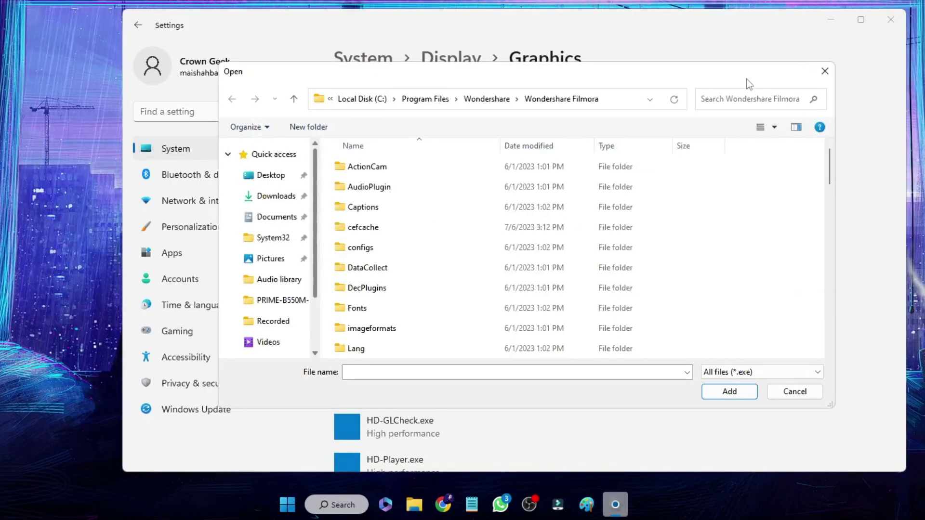
Step: Reopen the file picker, paste the Roblox version-folder path, and choose RobloxPlayerLauncher.exe
{"action": "left_click_drag", "start_coordinate": [746, 79], "coordinate": [742, 38]}
{"action": "left_click", "coordinate": [820, 30]}
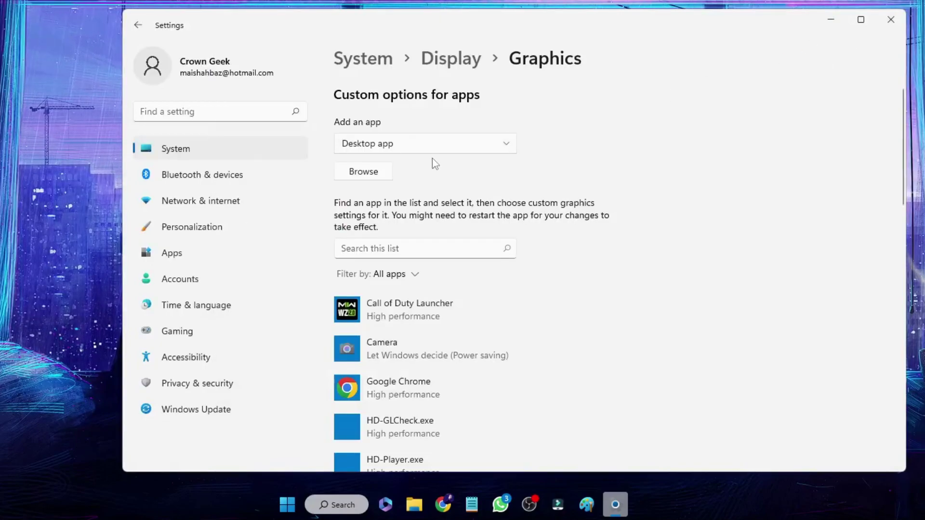
{"action": "left_click", "coordinate": [363, 174]}
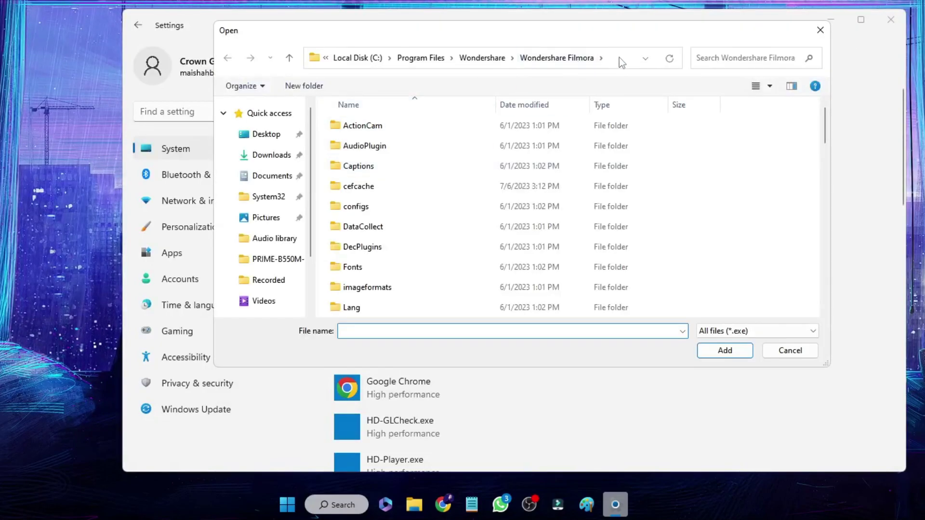
{"action": "left_click", "coordinate": [621, 57]}
{"action": "type", "text": "C:\\Program Files (x86)\\Roblox\\Versions\\version-e28adbc917f34900"}
{"action": "key", "text": "Return"}
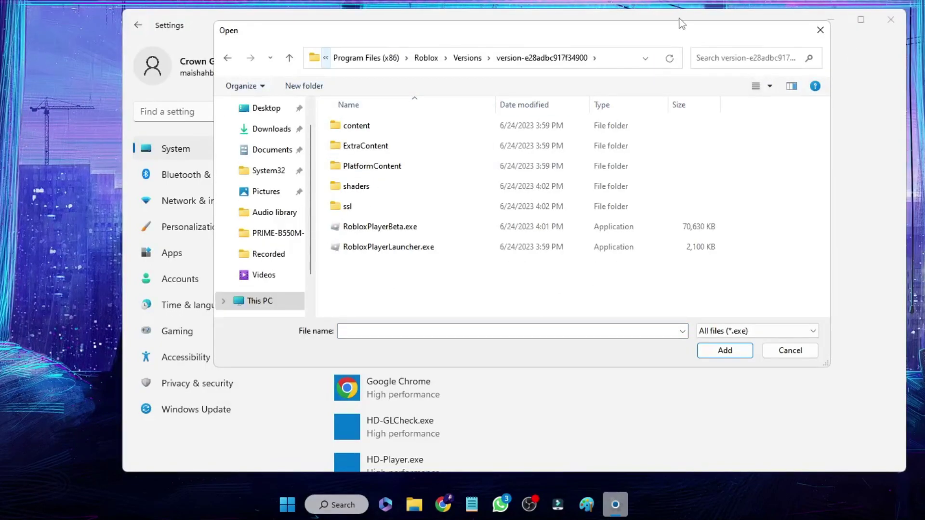
{"action": "left_click", "coordinate": [401, 249]}
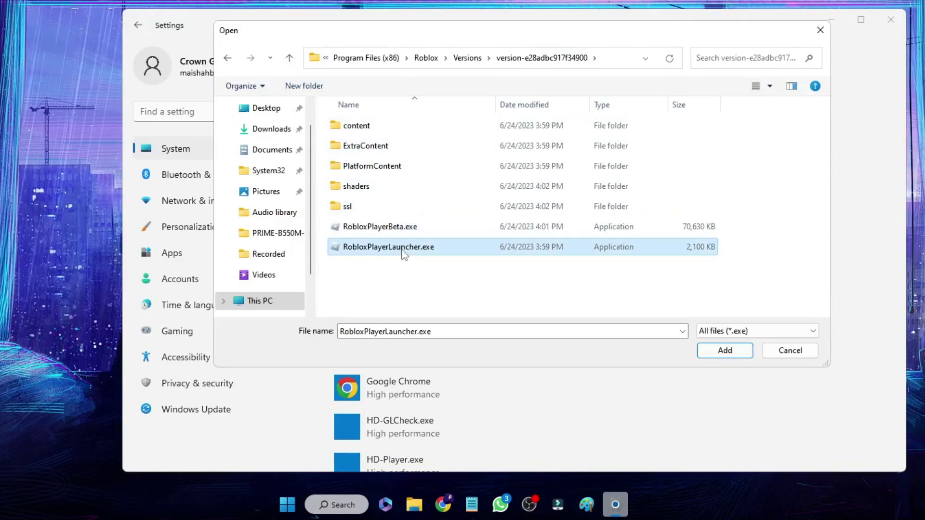
Step: Add the Roblox launcher entry and save its graphics preference as High performance
{"action": "left_click", "coordinate": [725, 351]}
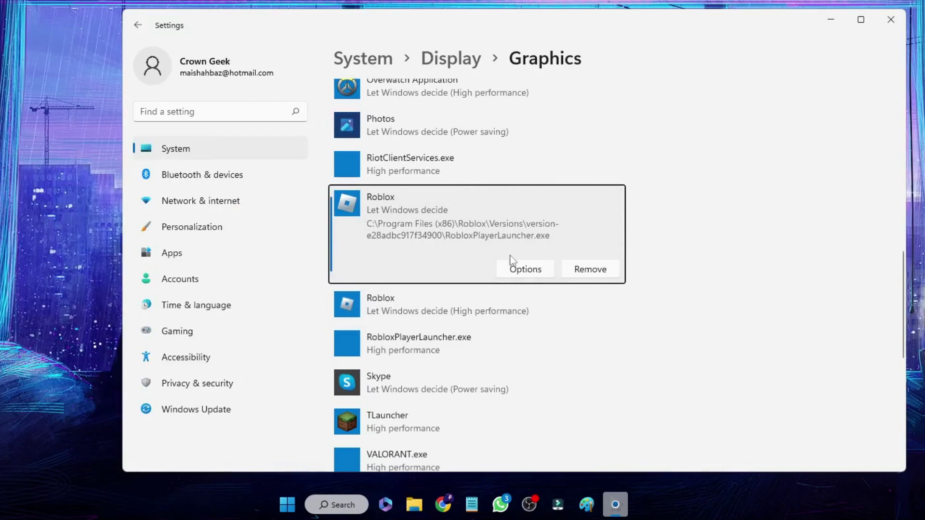
{"action": "left_click", "coordinate": [530, 272]}
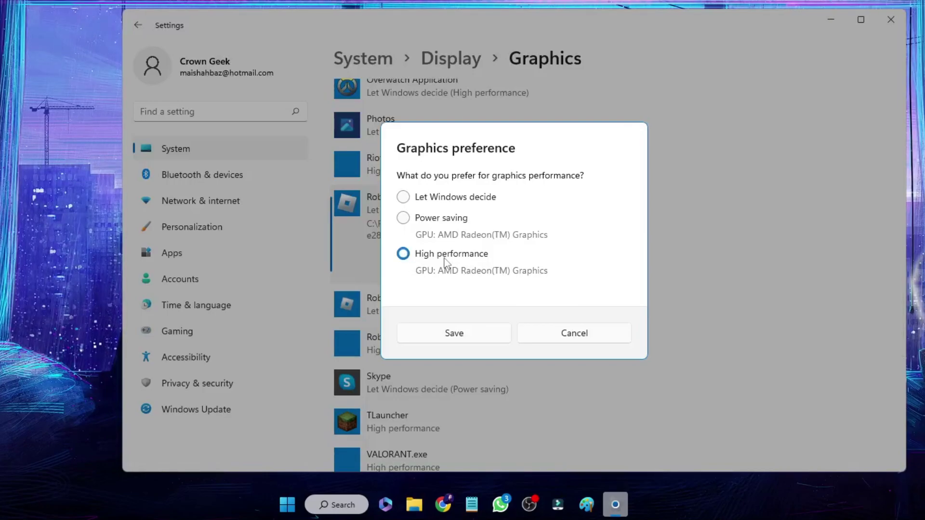
{"action": "left_click", "coordinate": [454, 333]}
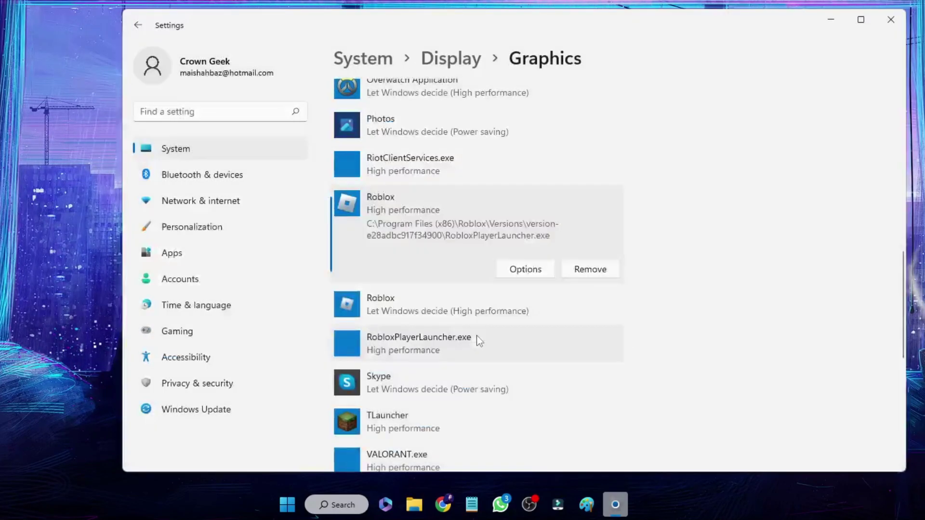